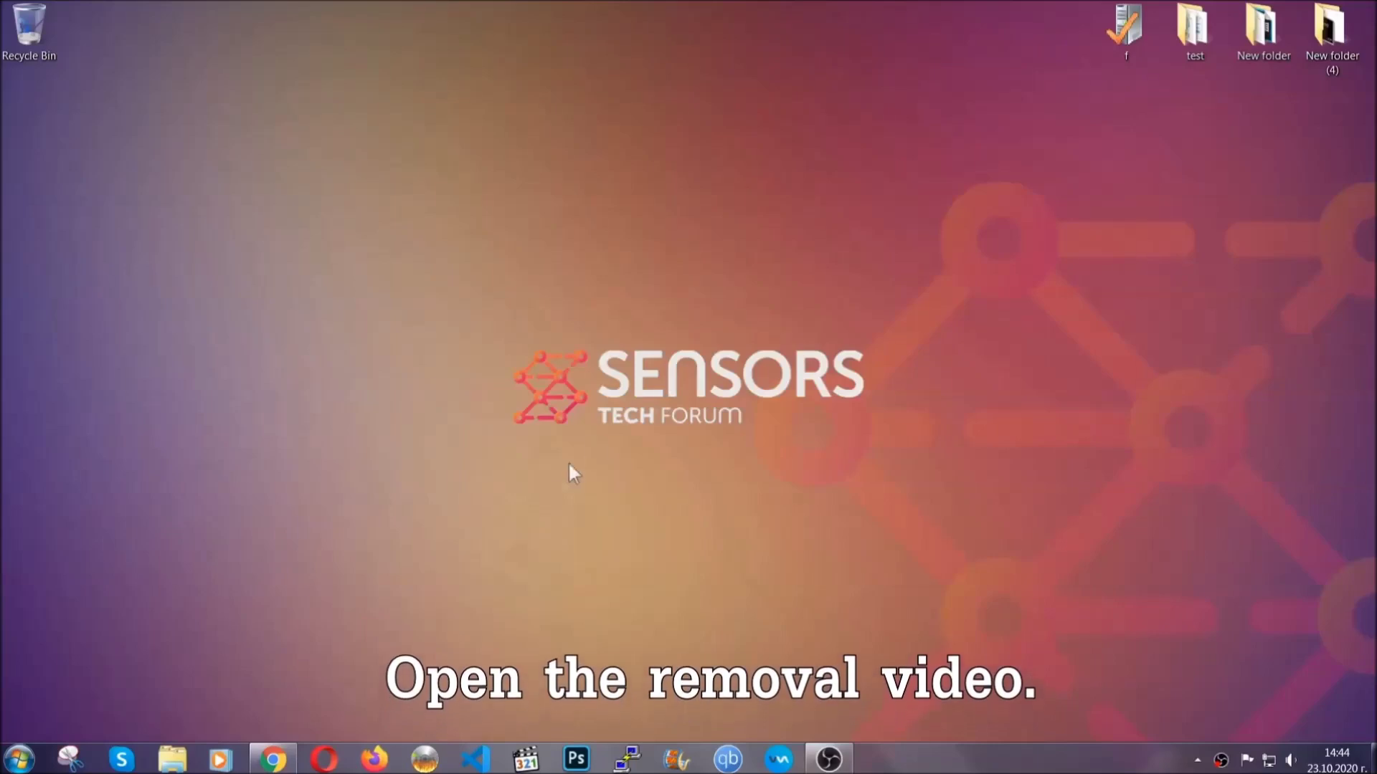
- Download SpyHunter-Installer.exe from the SensorsTechForum article linked in the video description, then run it
click(272, 760)
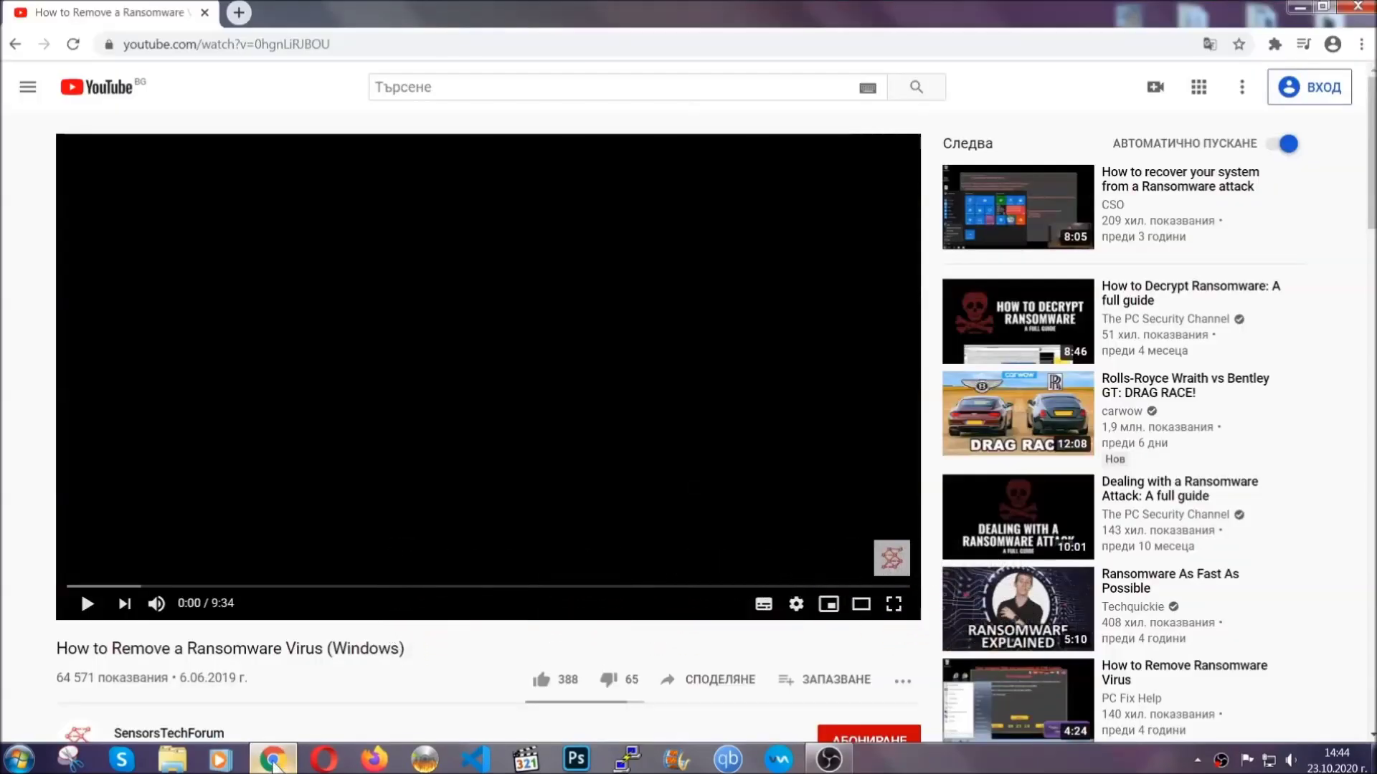
scroll(252, 584, down, 4)
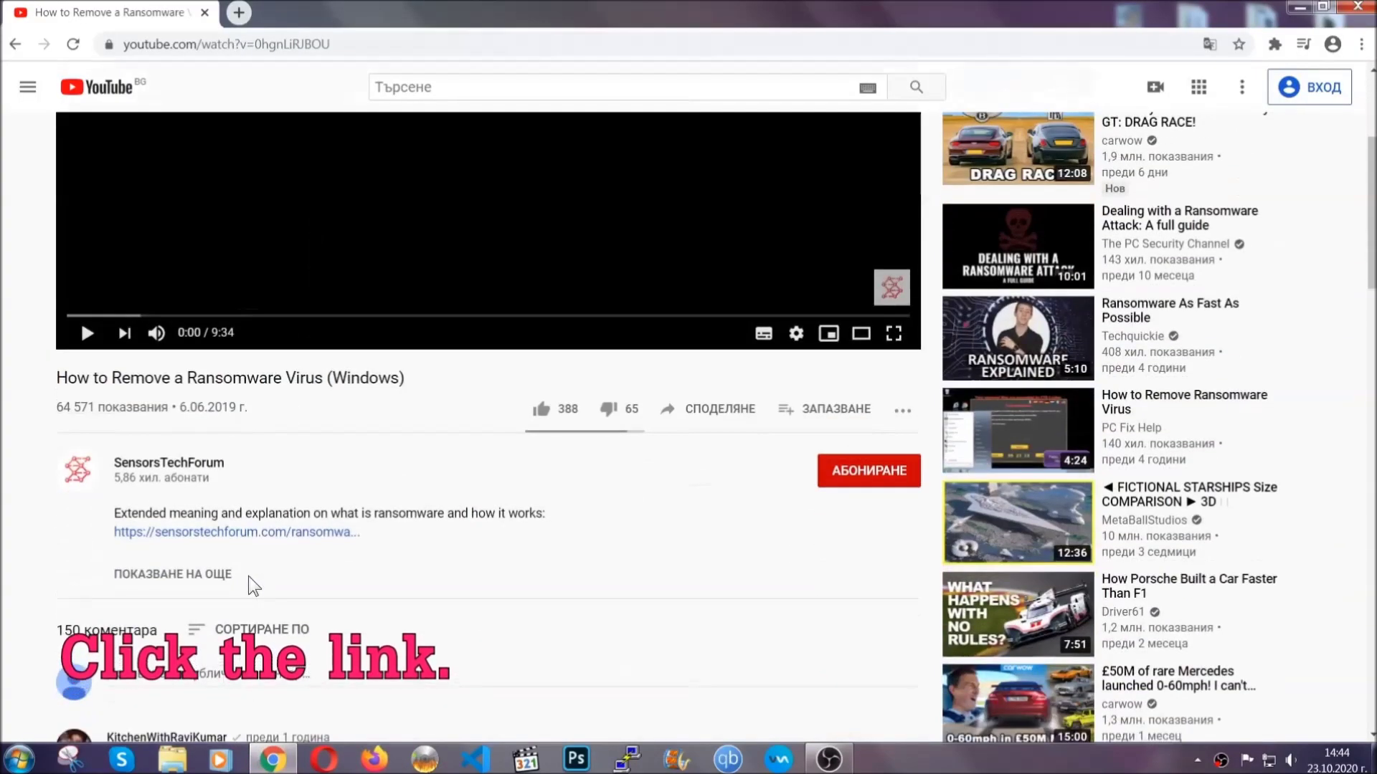
click(277, 538)
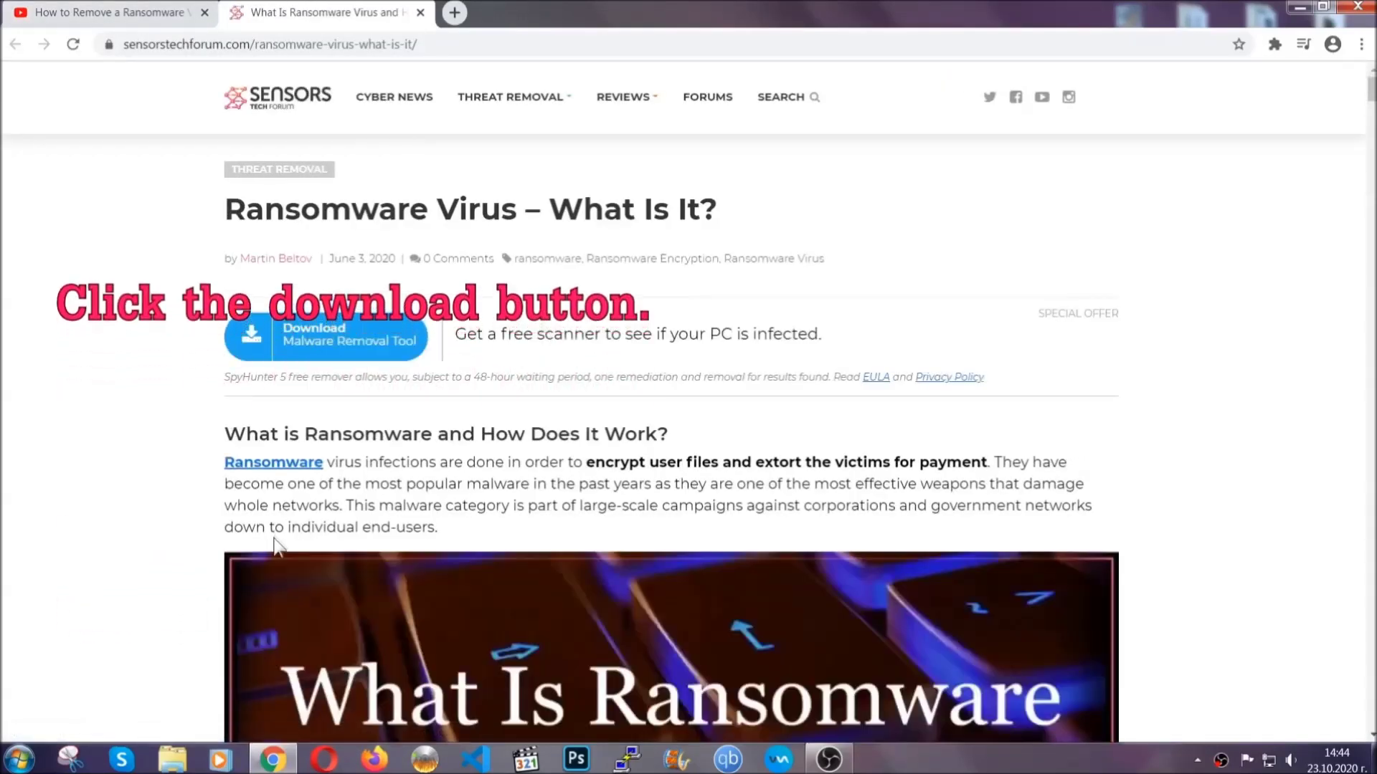
click(314, 342)
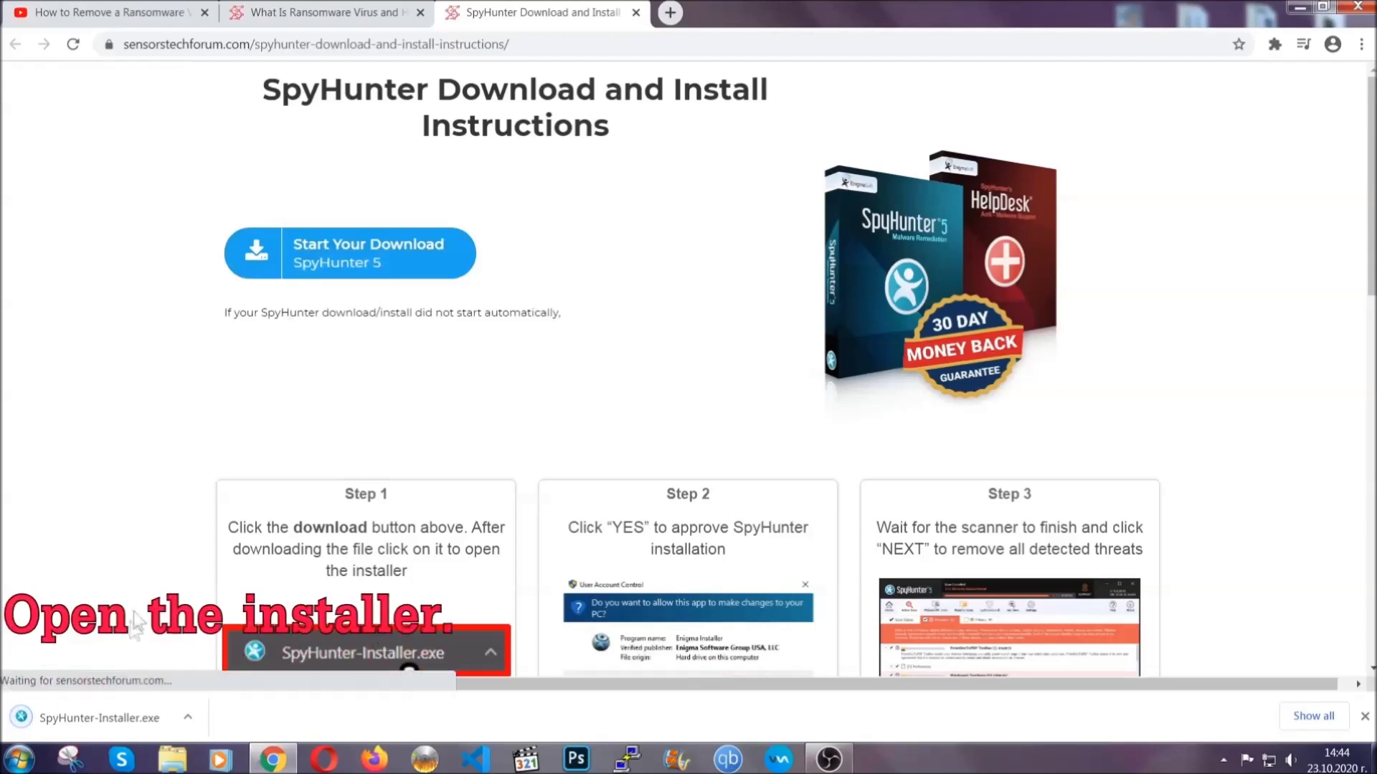
click(97, 716)
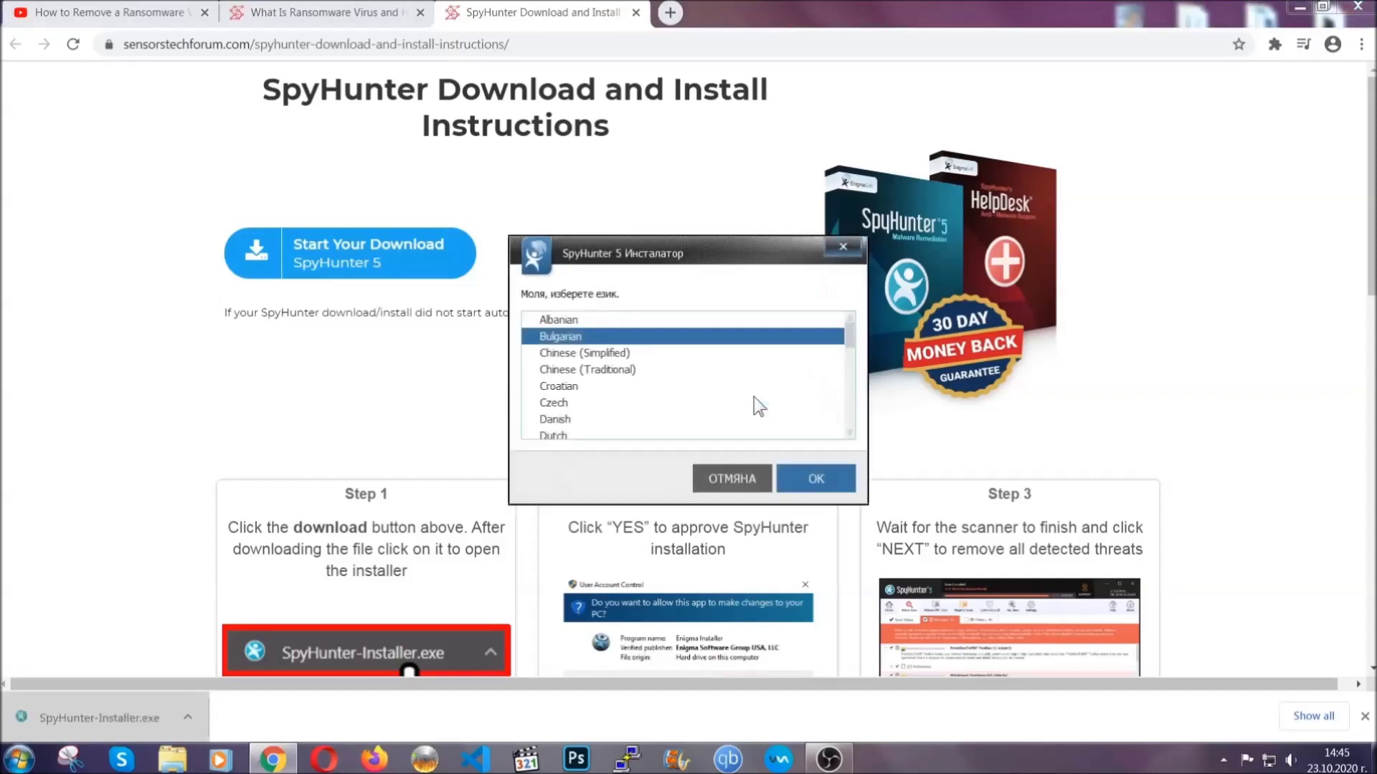
- Install SpyHunter 5 in English, accepting the EULA and Privacy Policy, then finish the installer
scroll(717, 401, down, 2)
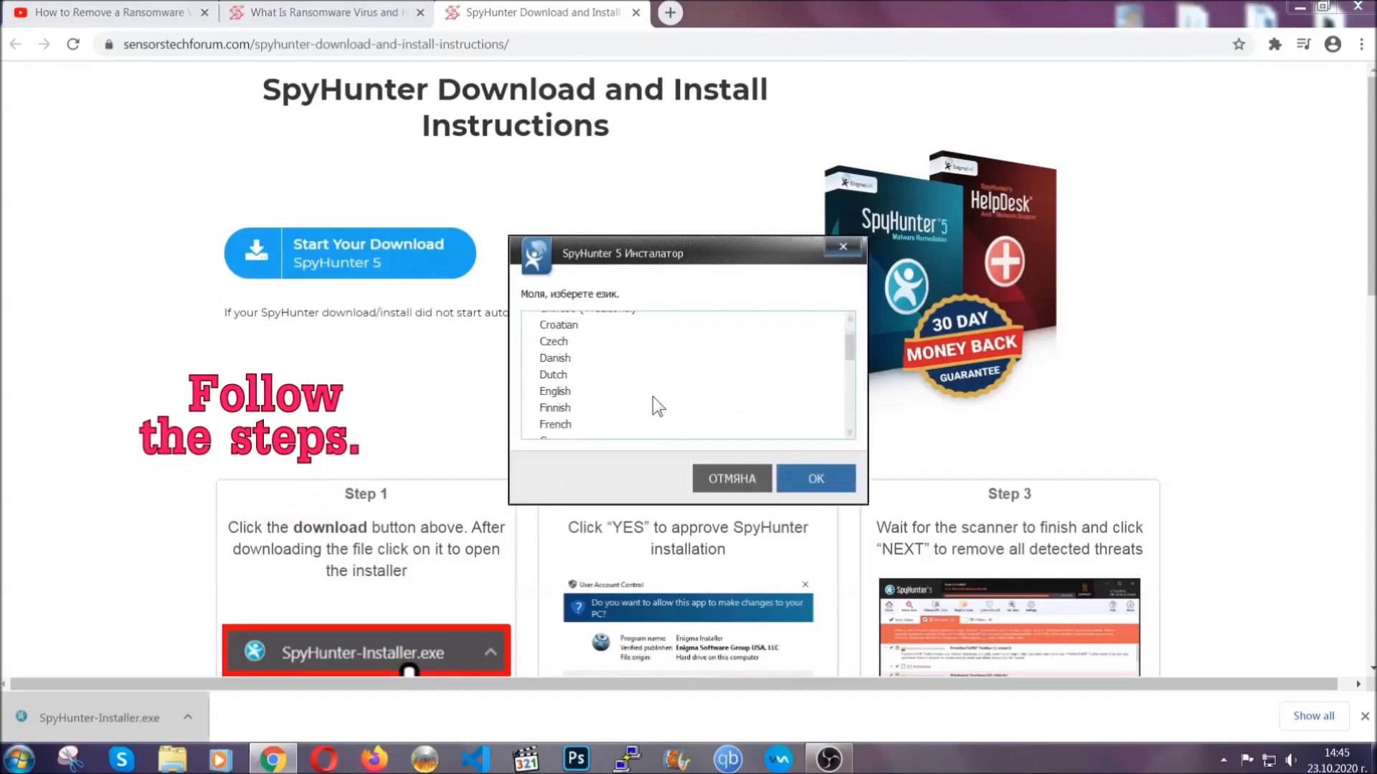
click(649, 393)
click(807, 477)
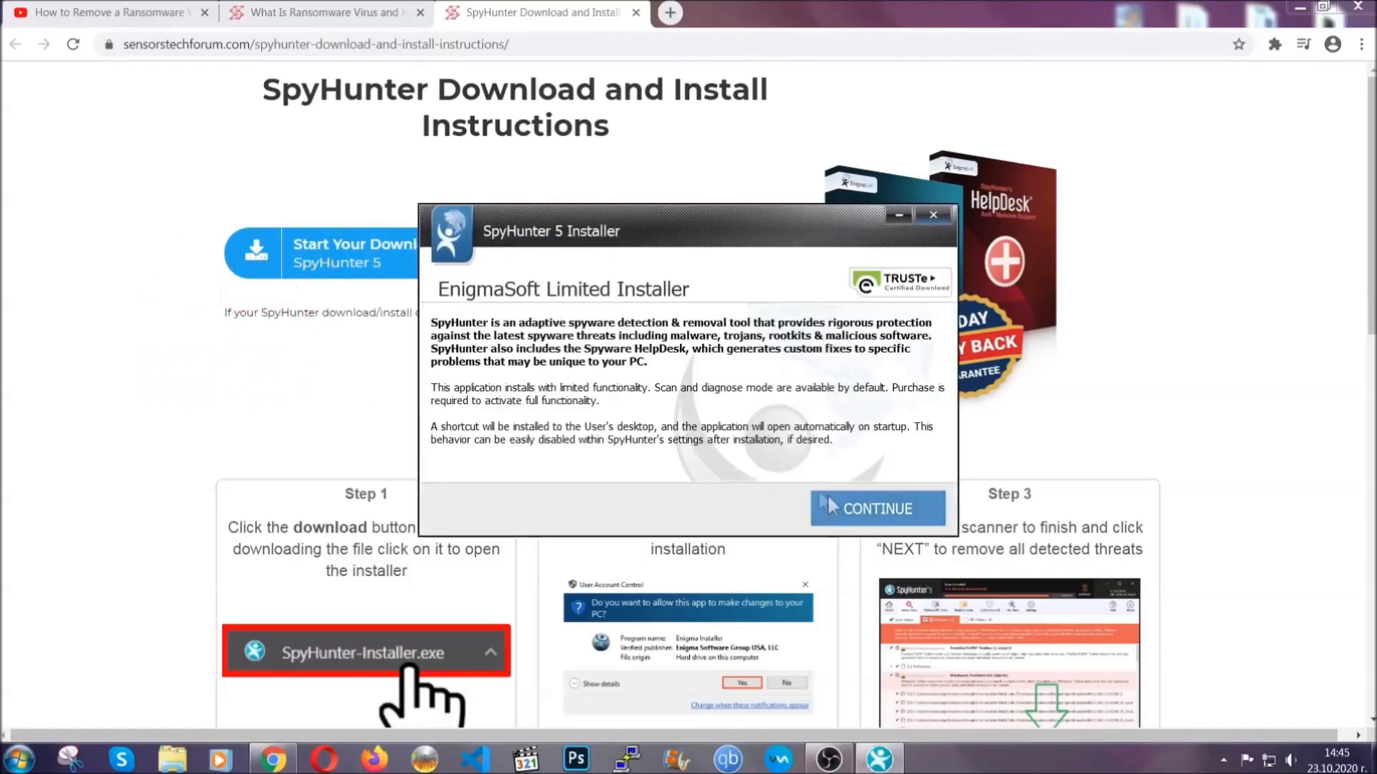
click(828, 498)
click(790, 465)
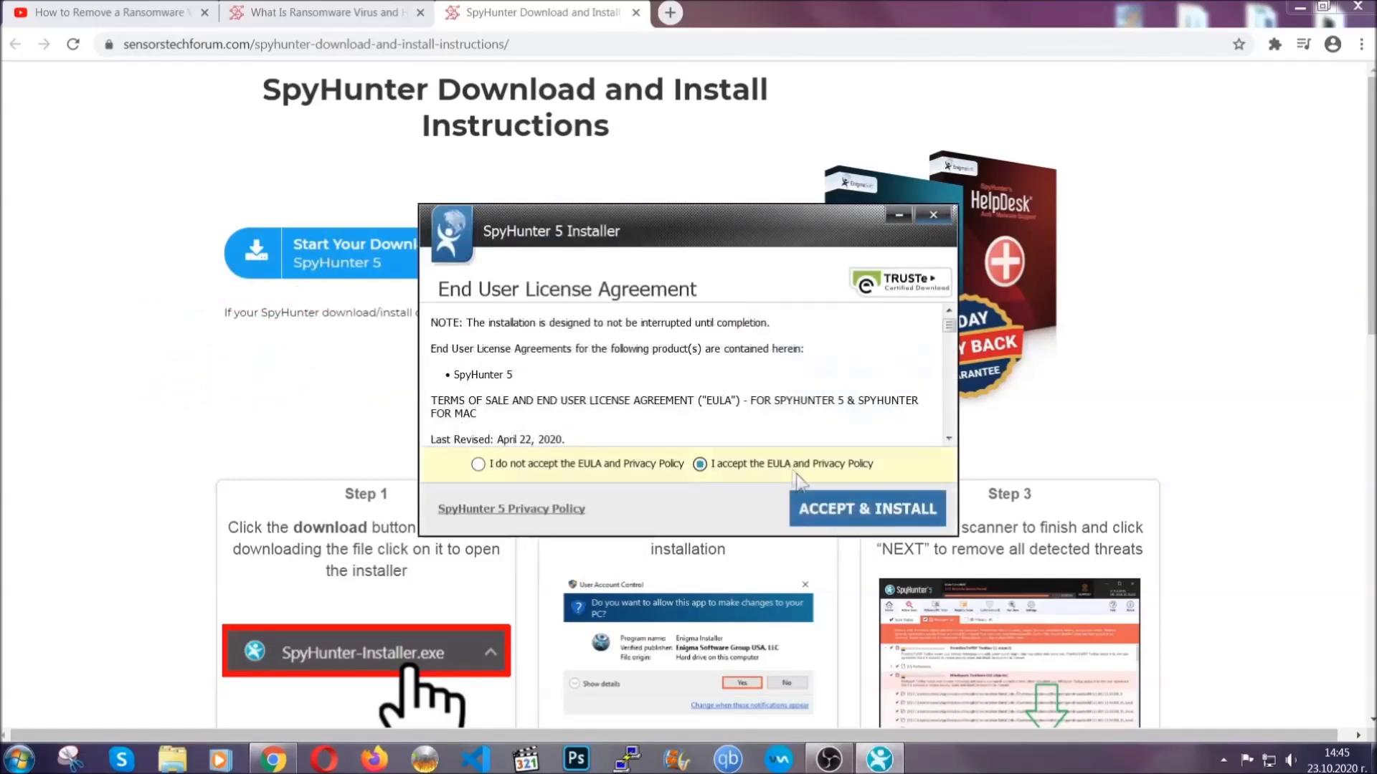
click(822, 509)
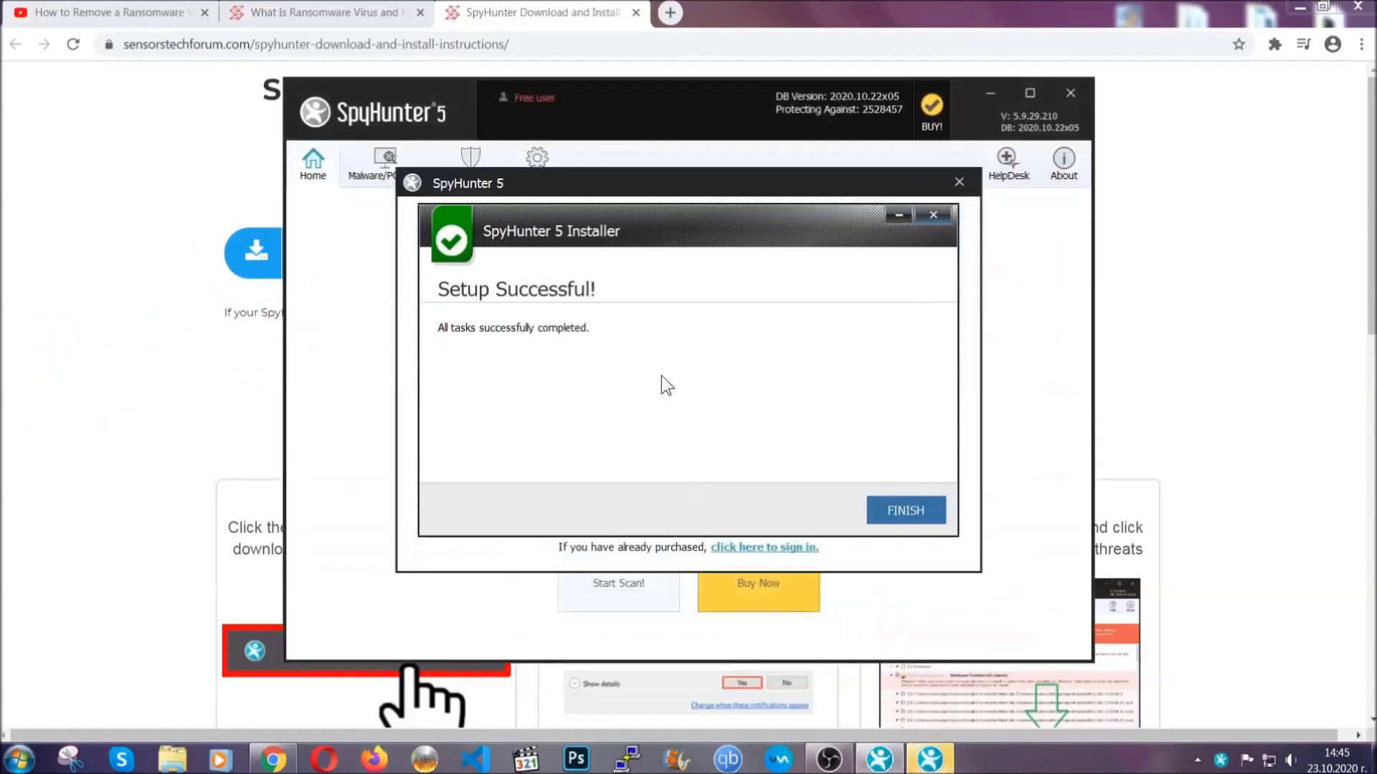
click(881, 513)
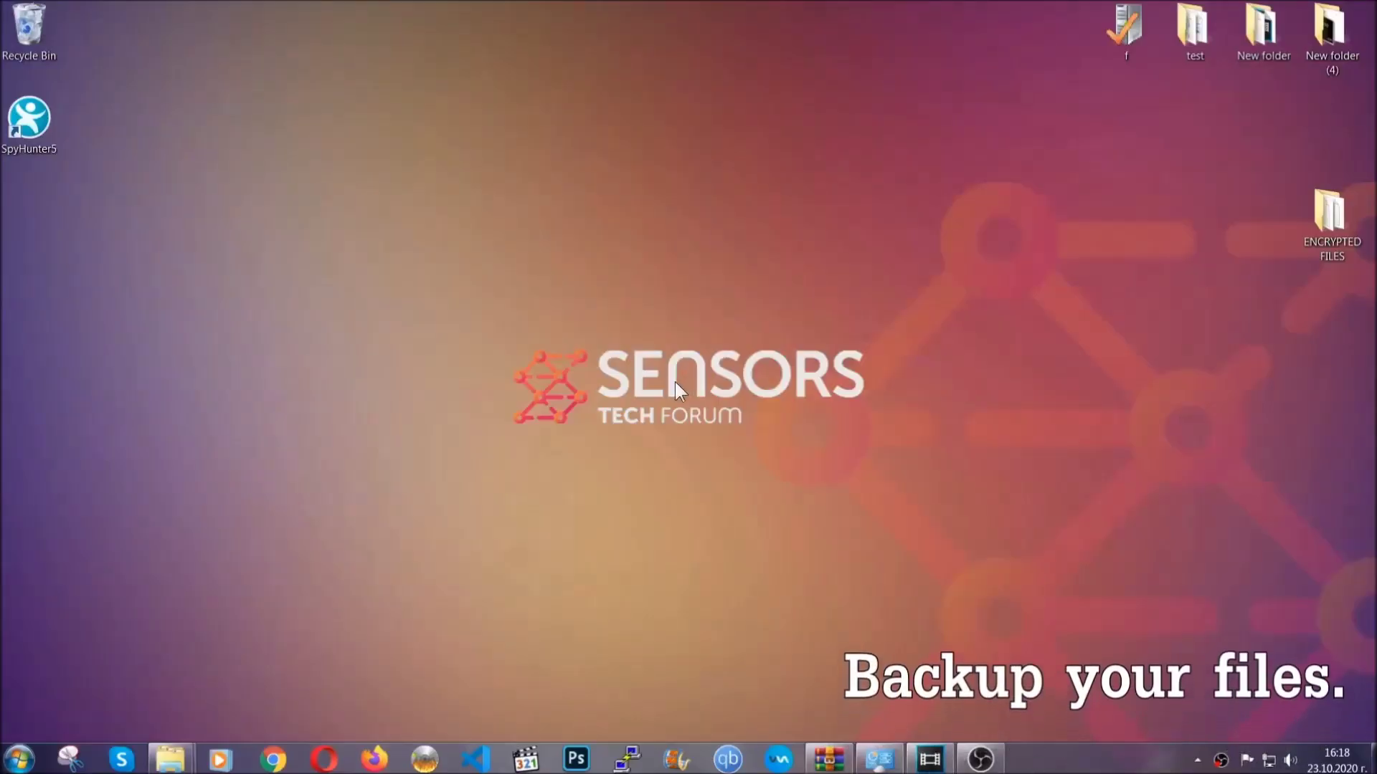
- Copy all six encrypted .efji files from the ENCRYPTED FILES folder
double_click(1322, 221)
drag(543, 351, 1077, 255)
right_click(1077, 255)
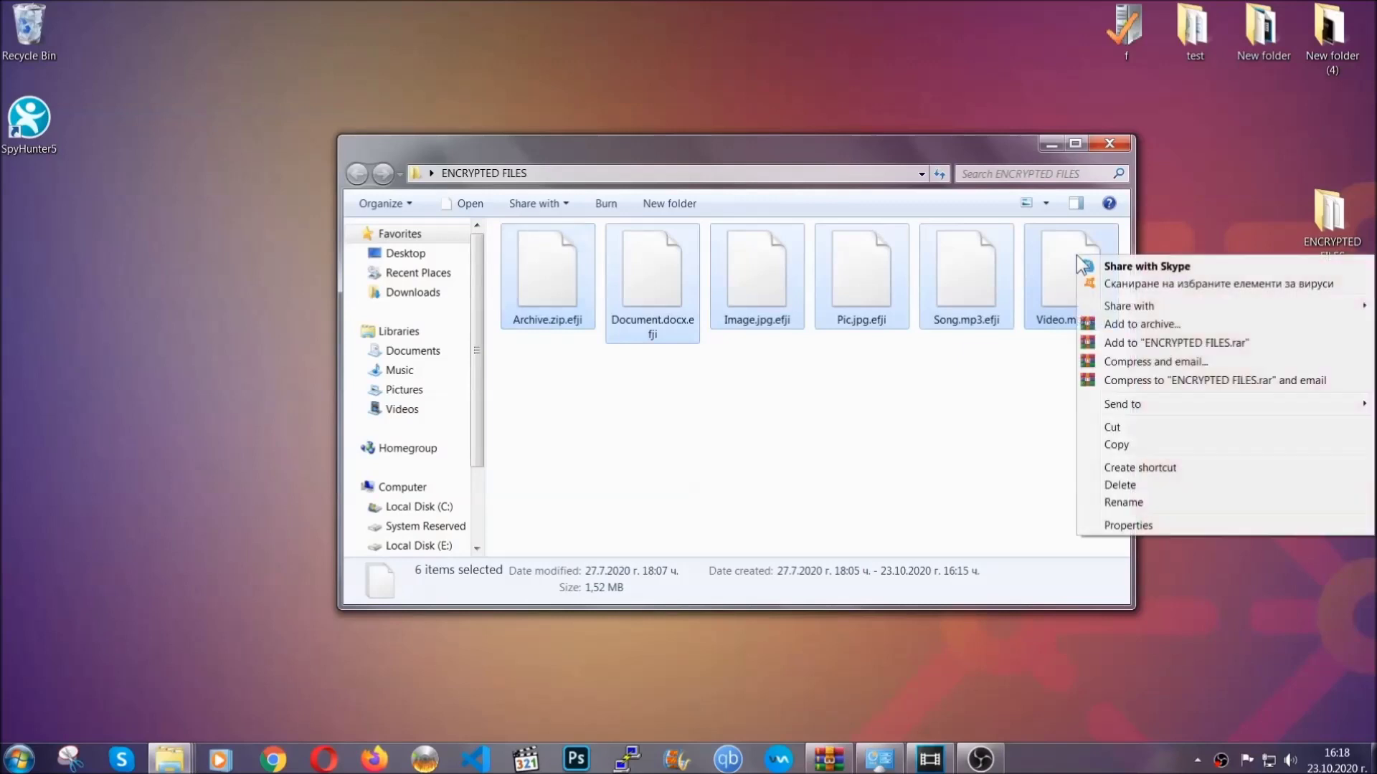
click(1115, 446)
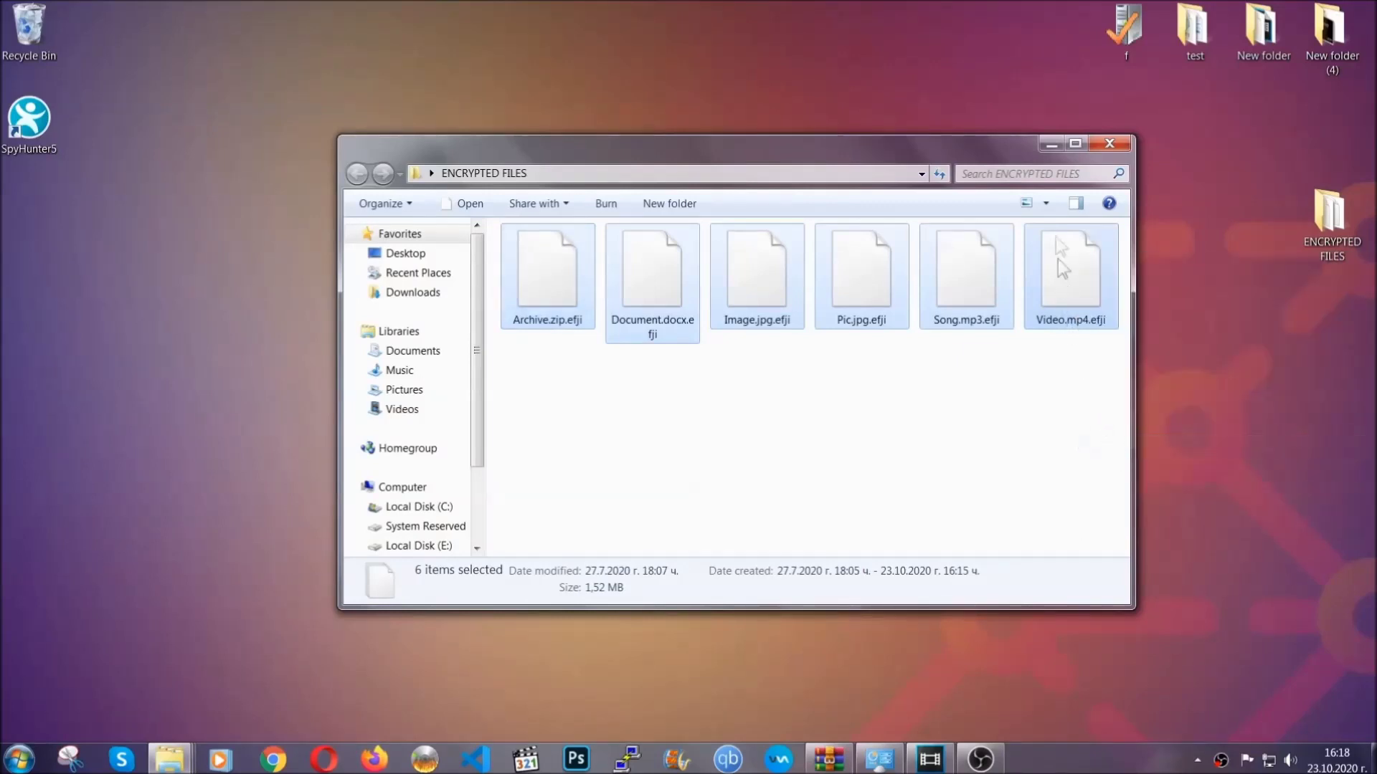
- Paste the six copied files onto FLASH DRIVE (H:) and close the drive window
click(1051, 144)
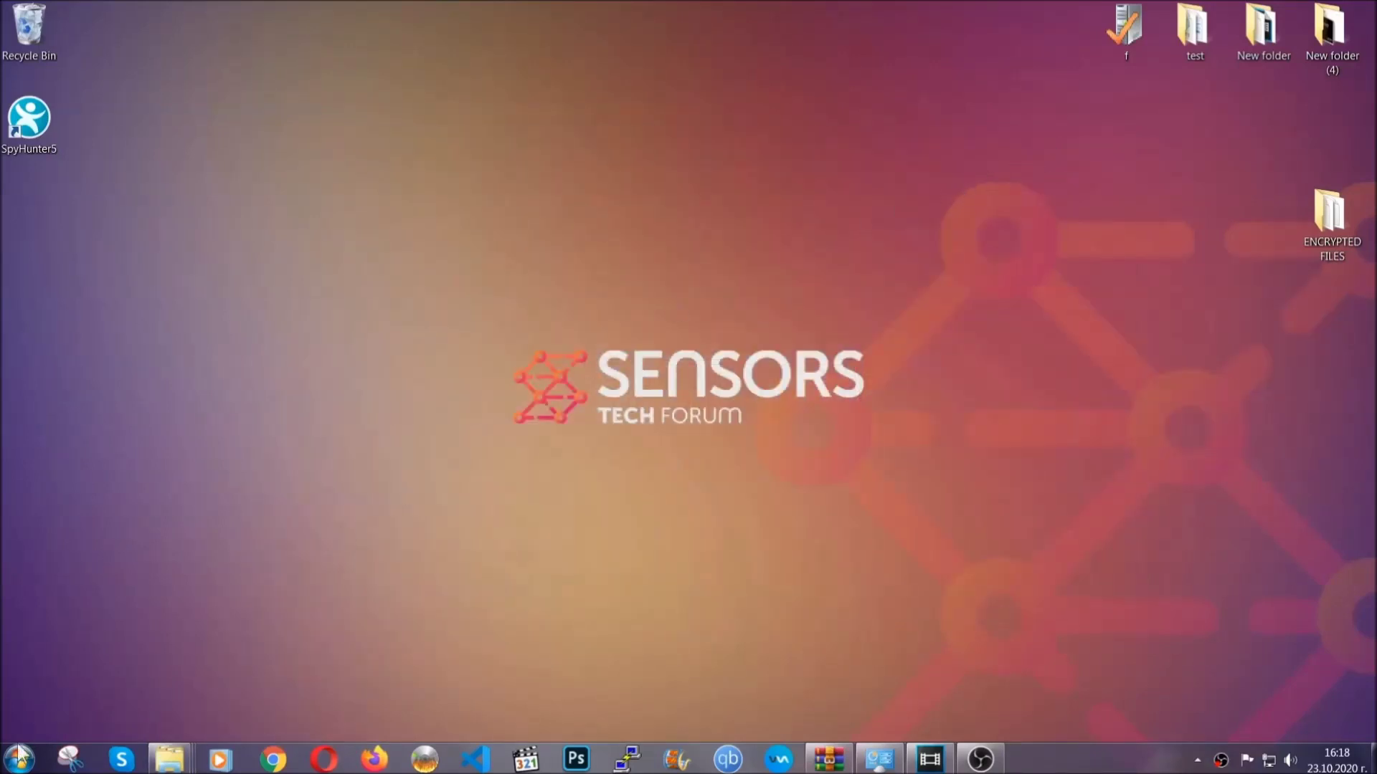
click(19, 755)
click(260, 534)
double_click(867, 420)
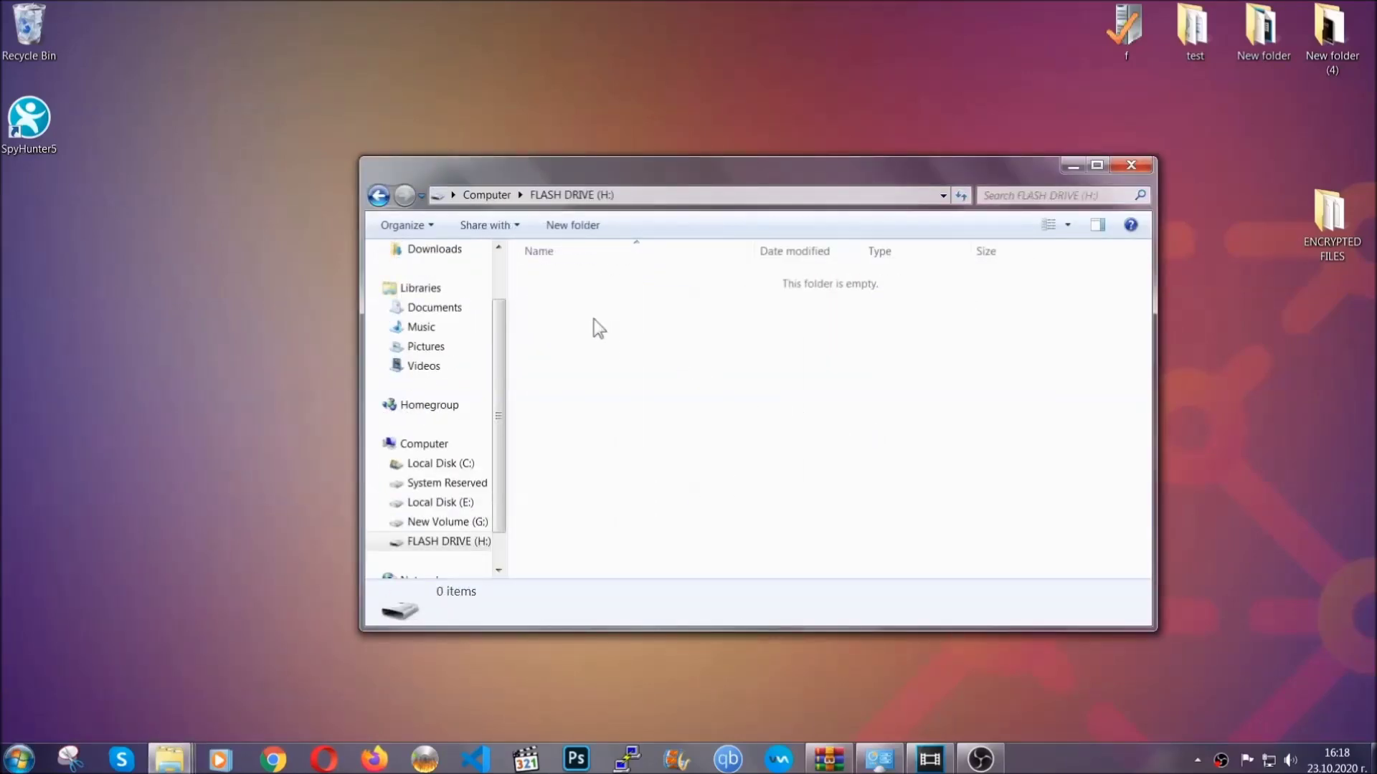
right_click(594, 322)
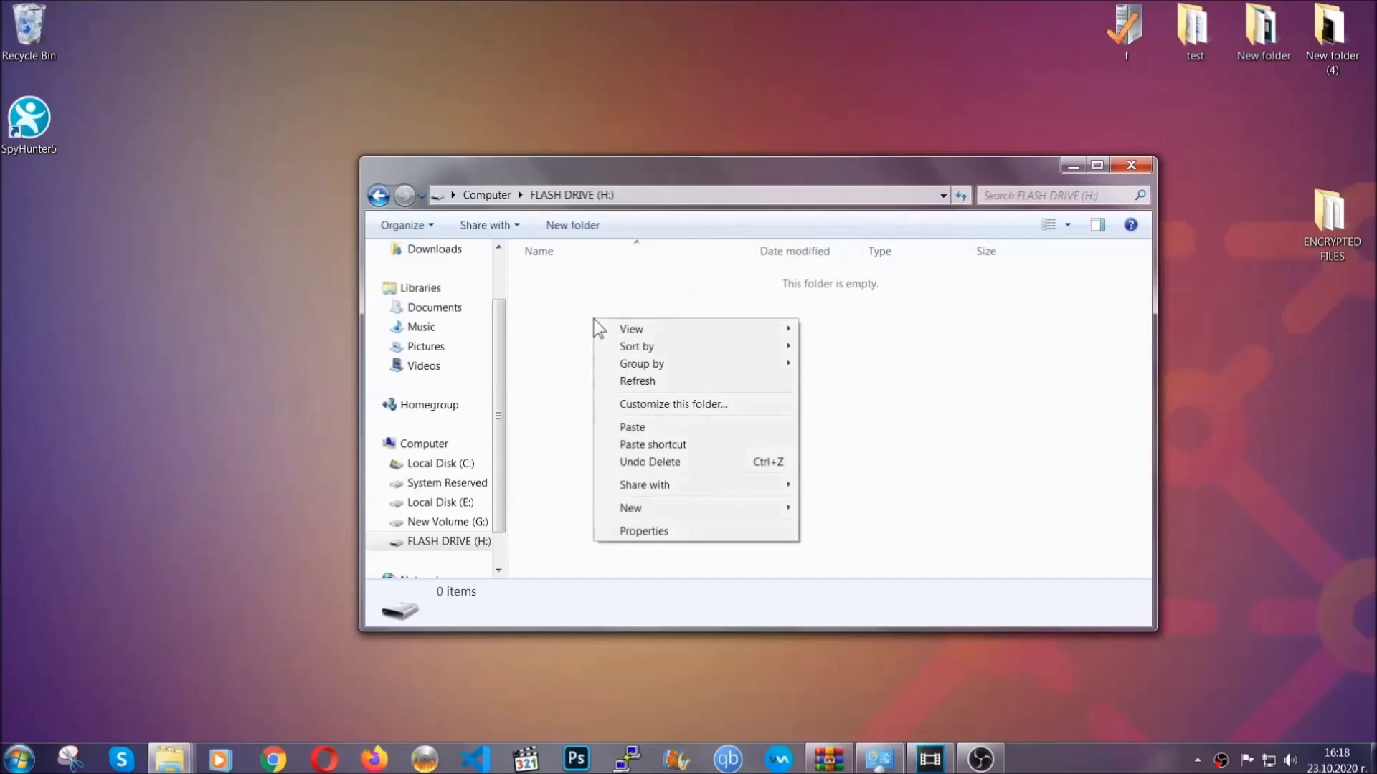
click(626, 428)
click(627, 429)
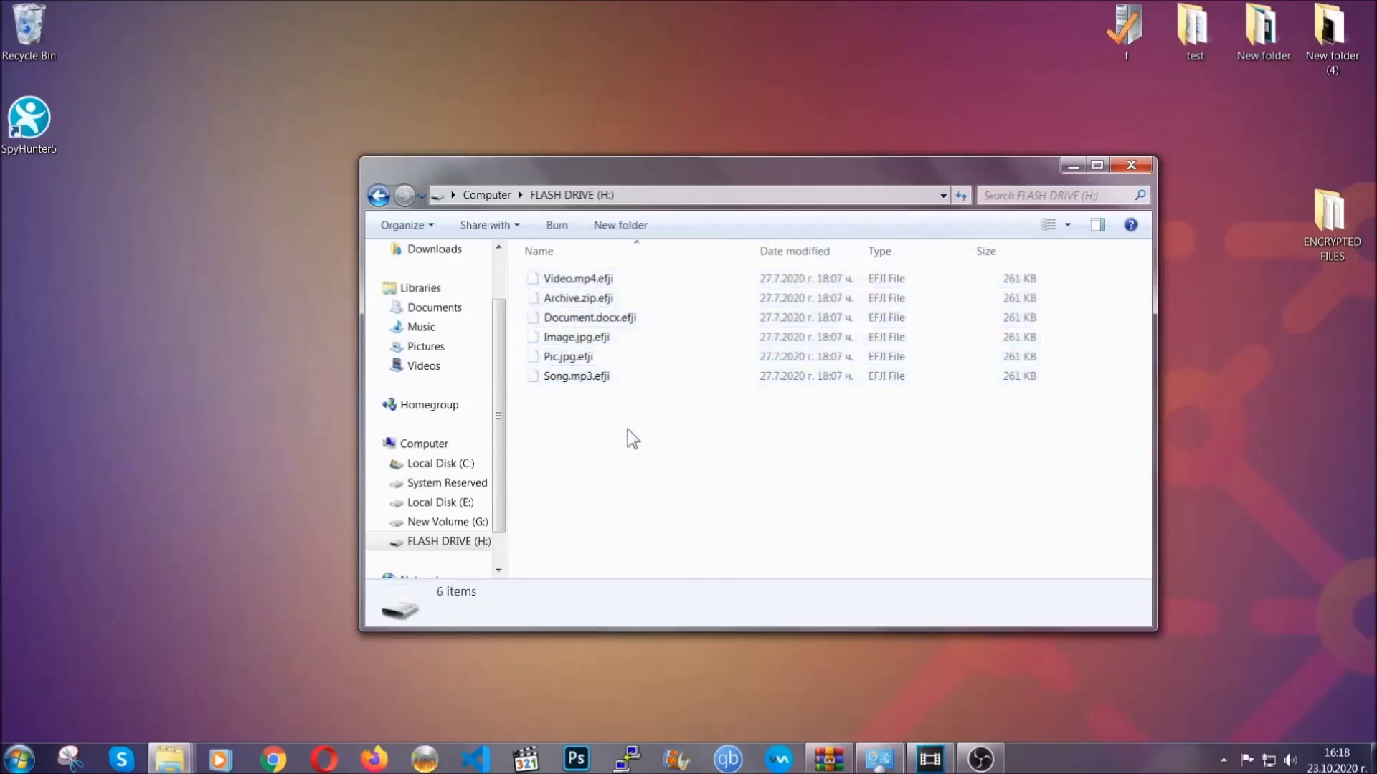
click(1132, 164)
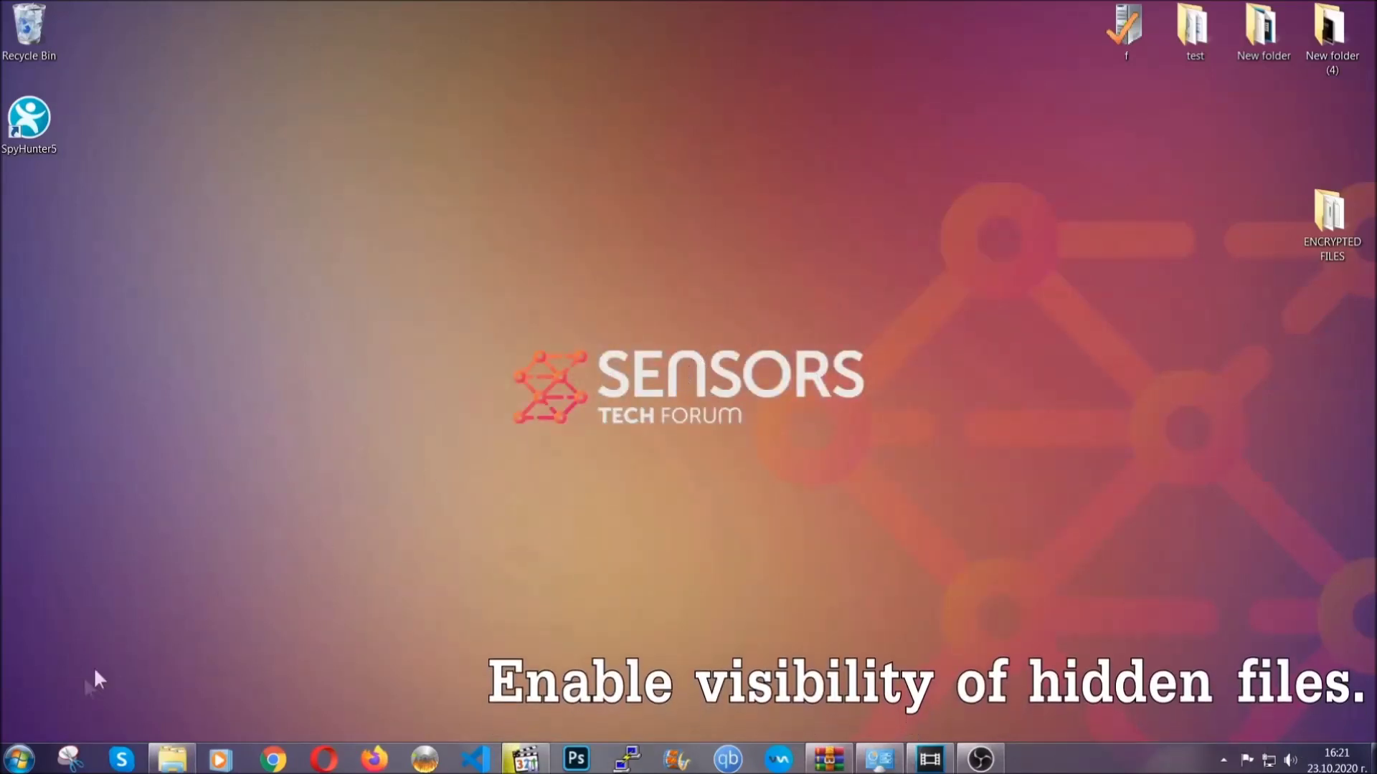
- Find 'show hidden files and folders' in Start search and enable Show hidden files, folders, and drives
click(18, 758)
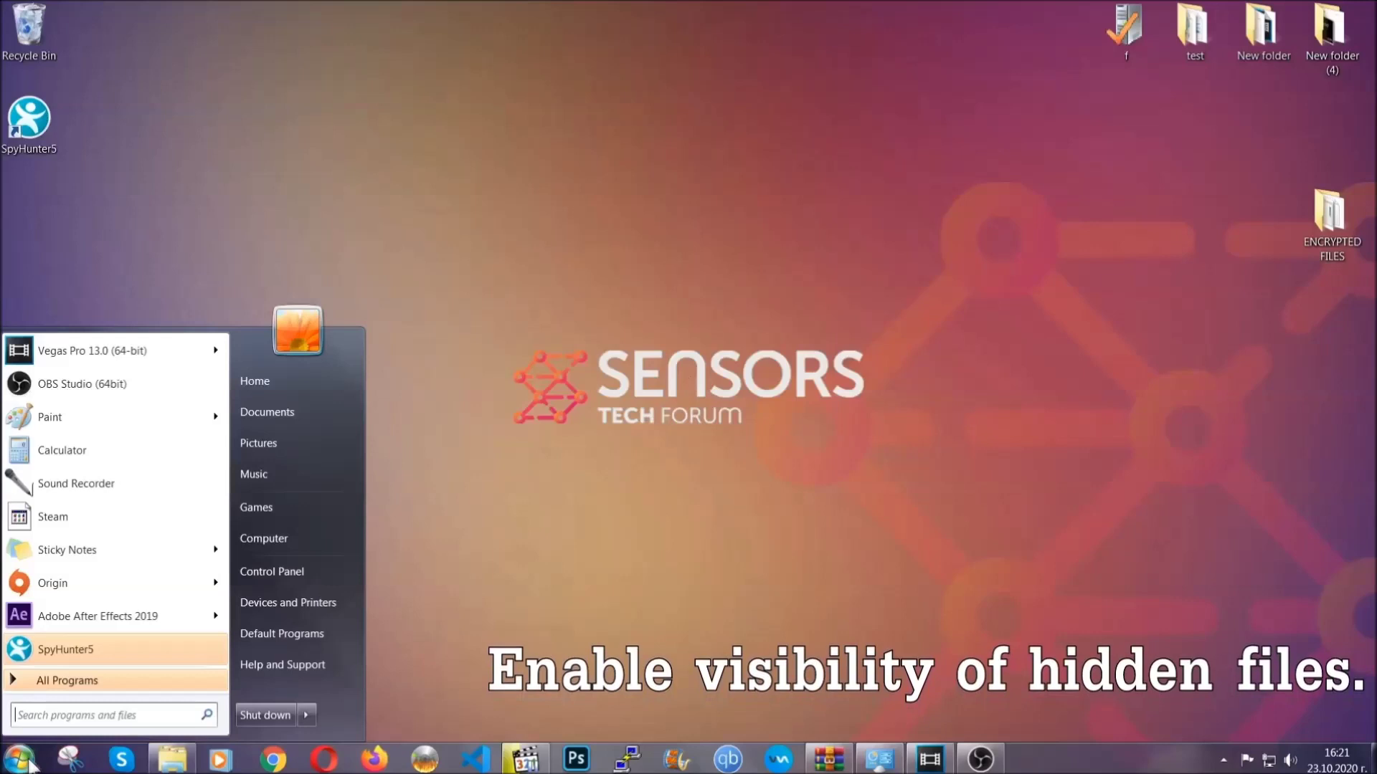
click(59, 707)
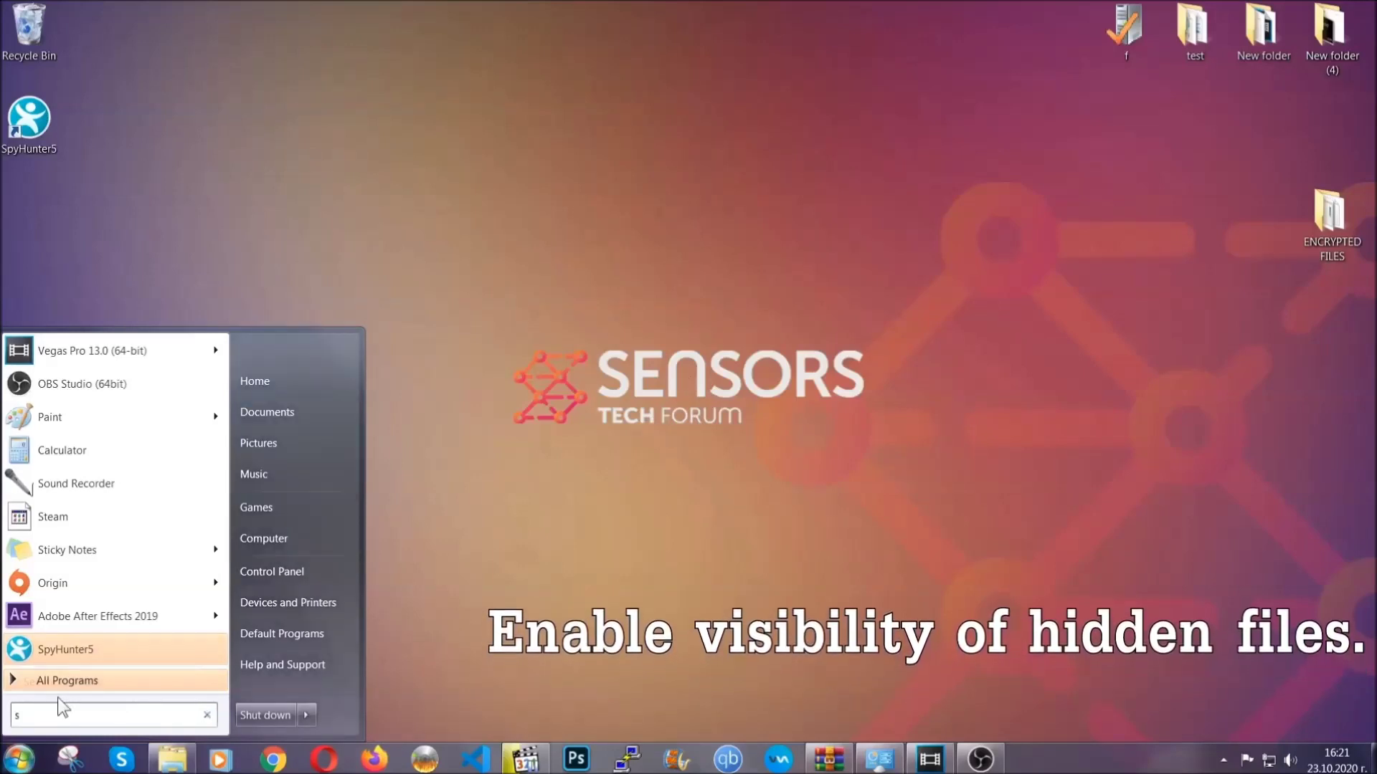
text(showh)
key(BackSpace)
text(hidden files and folders)
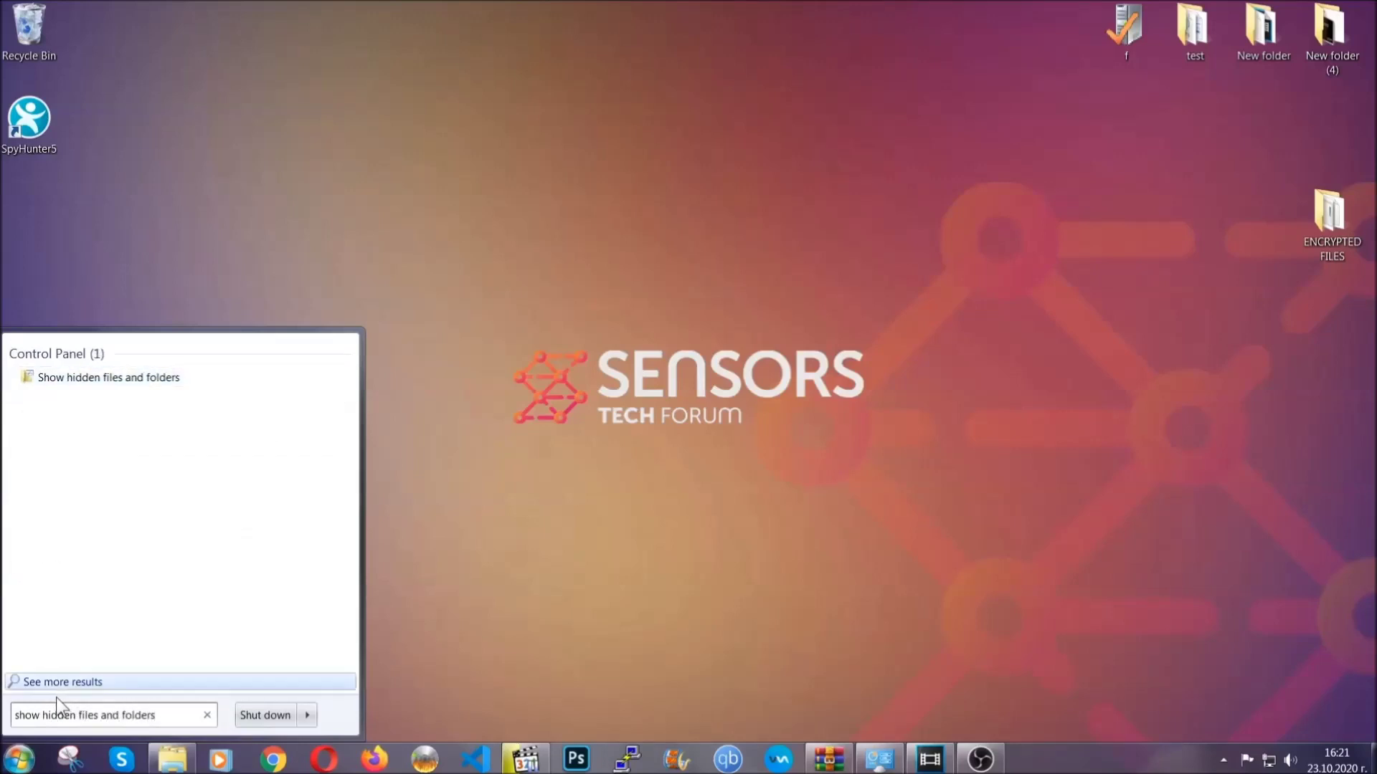
click(162, 379)
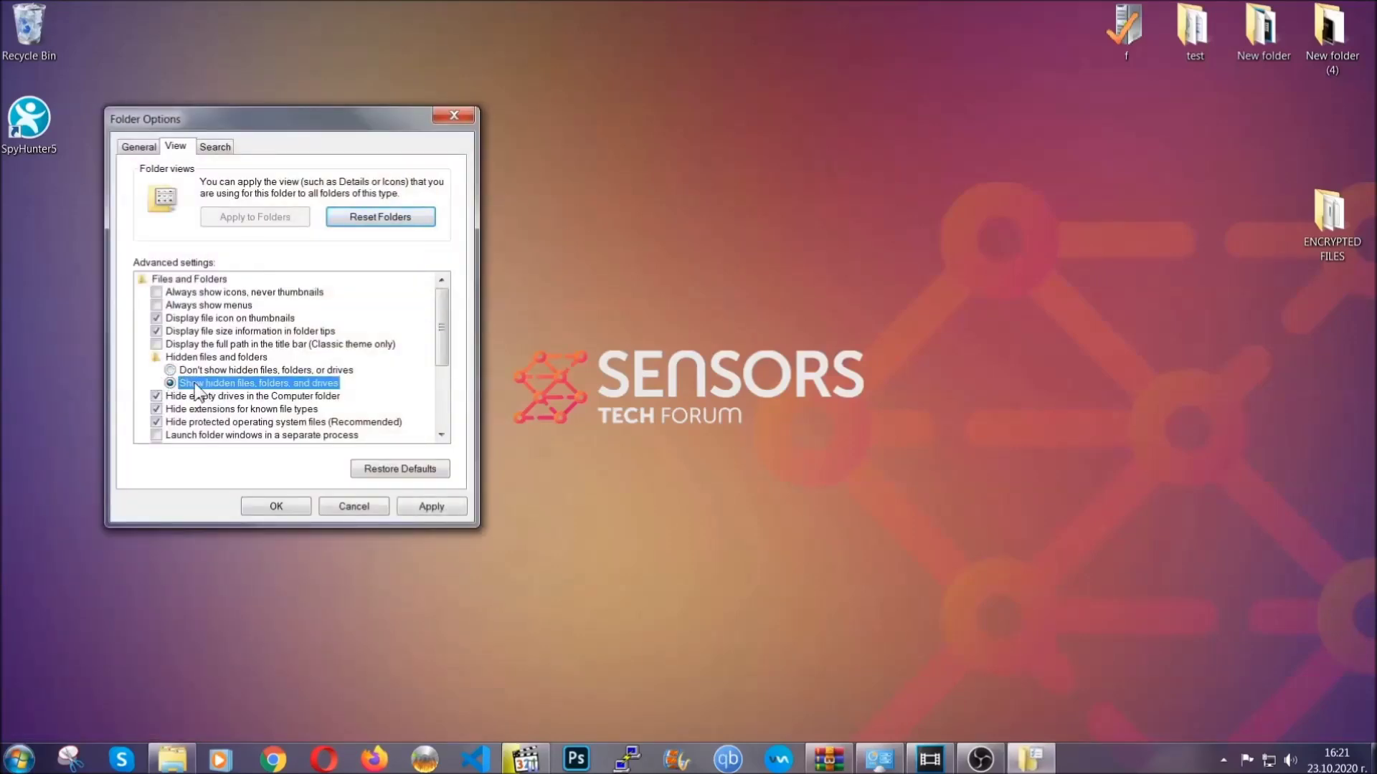
click(426, 510)
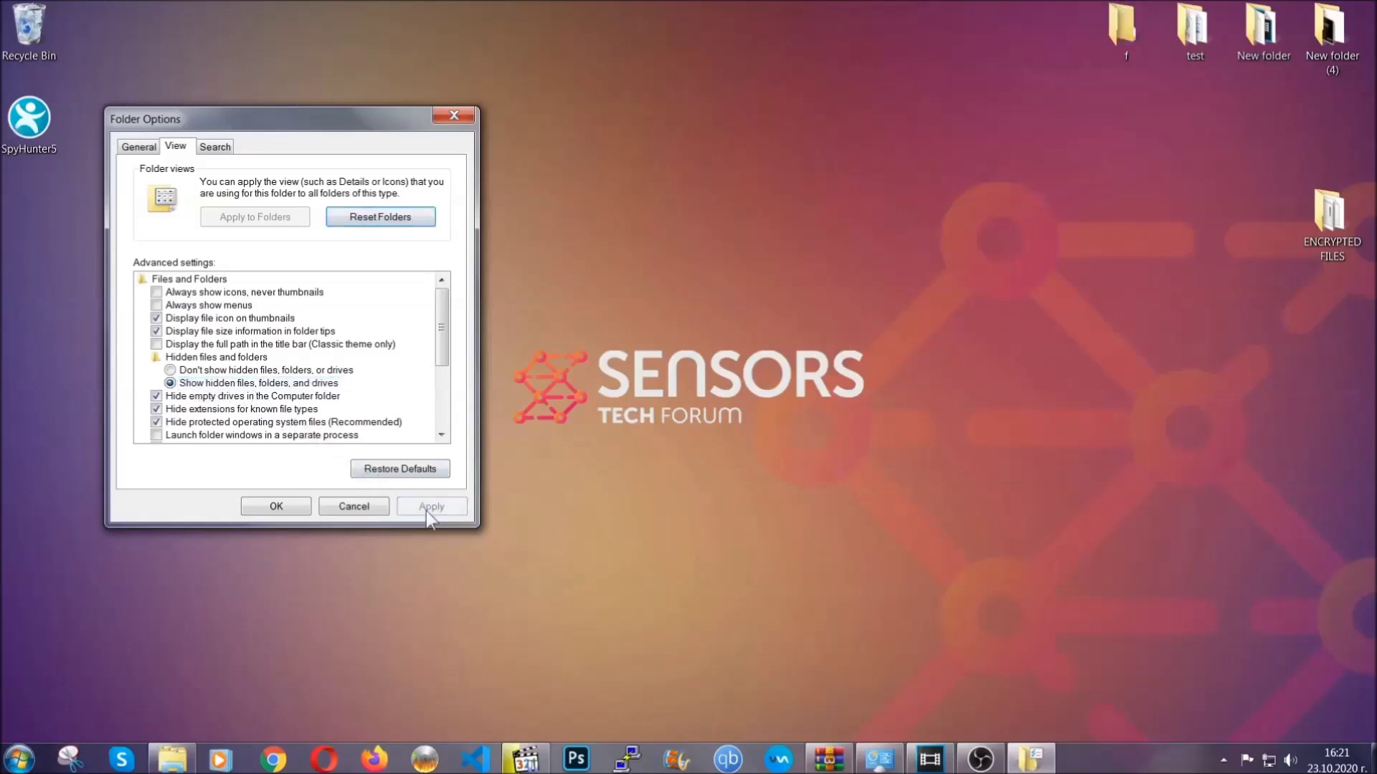
click(275, 506)
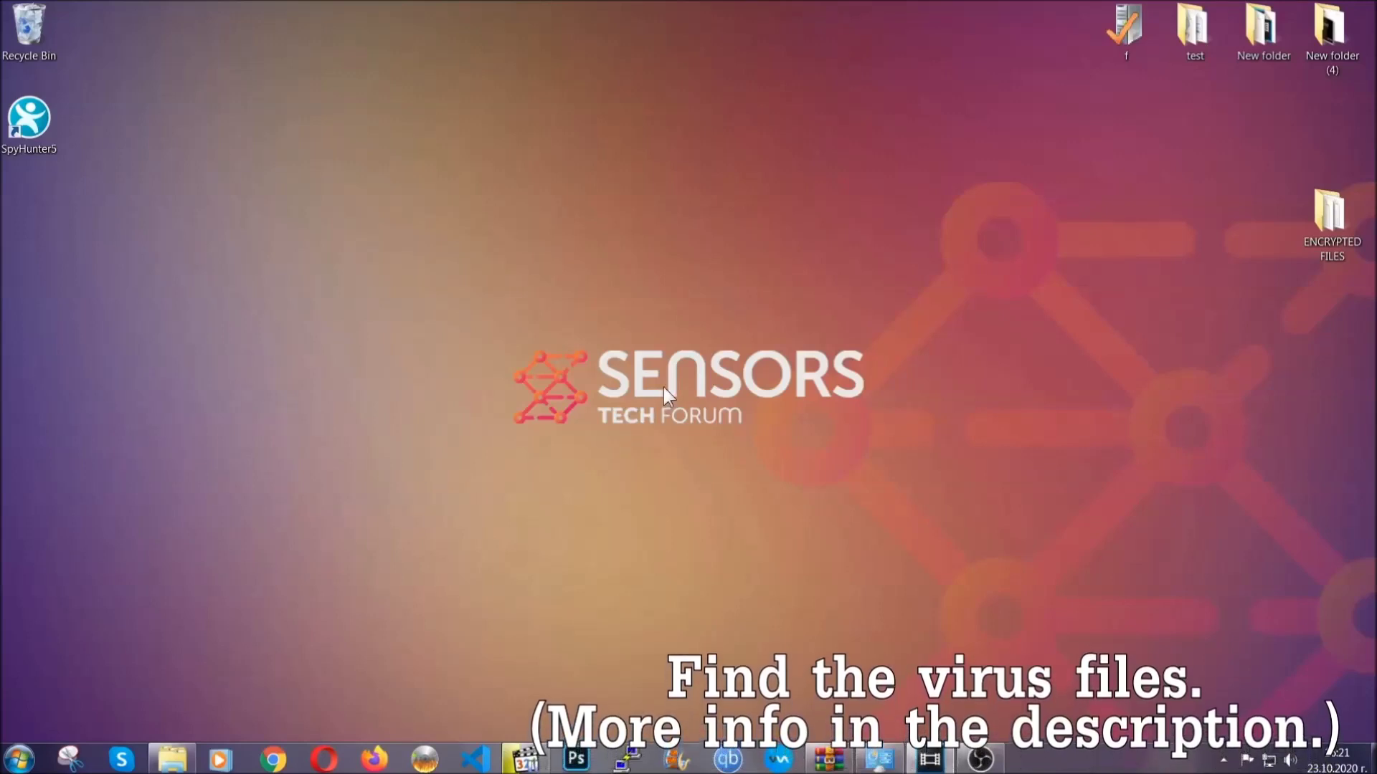
- Search the whole Computer for 'fileextension:exe Example Vir'
click(19, 758)
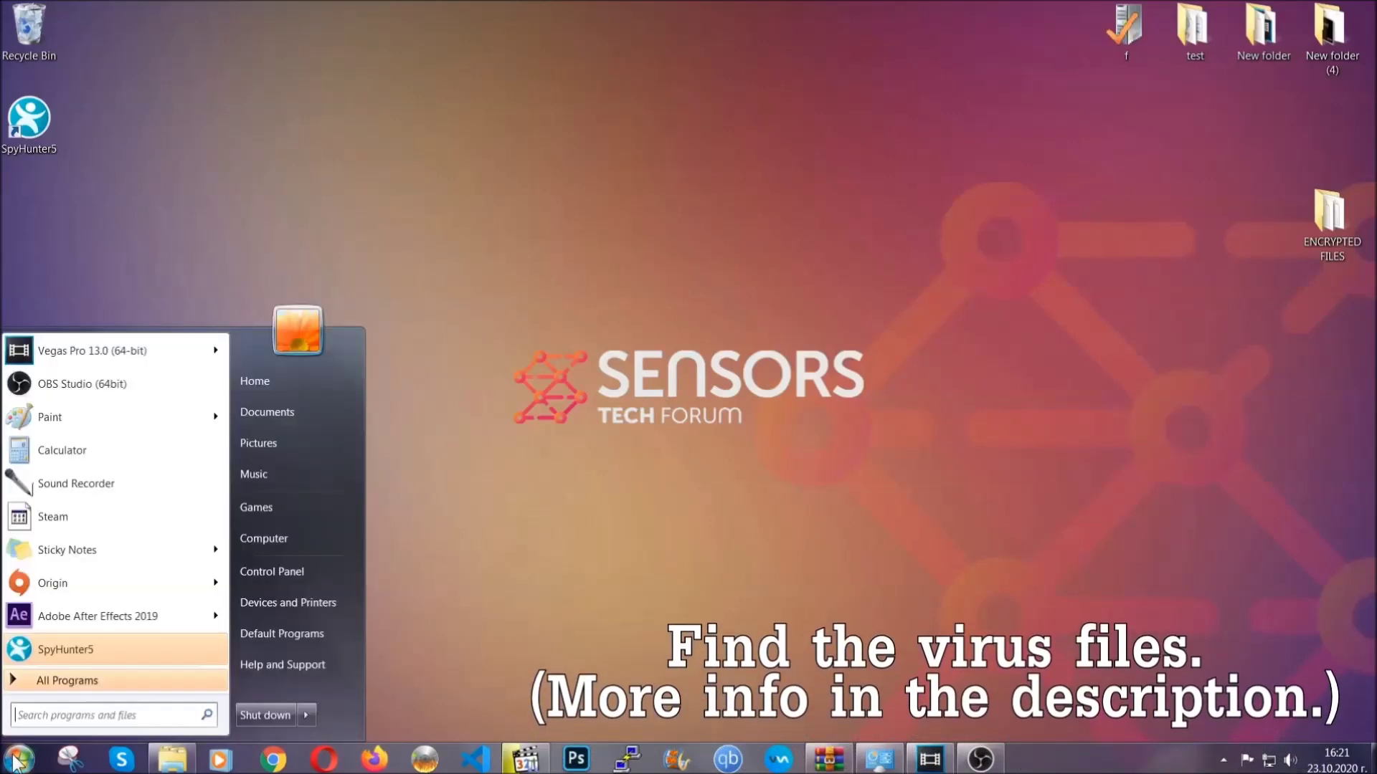
click(282, 536)
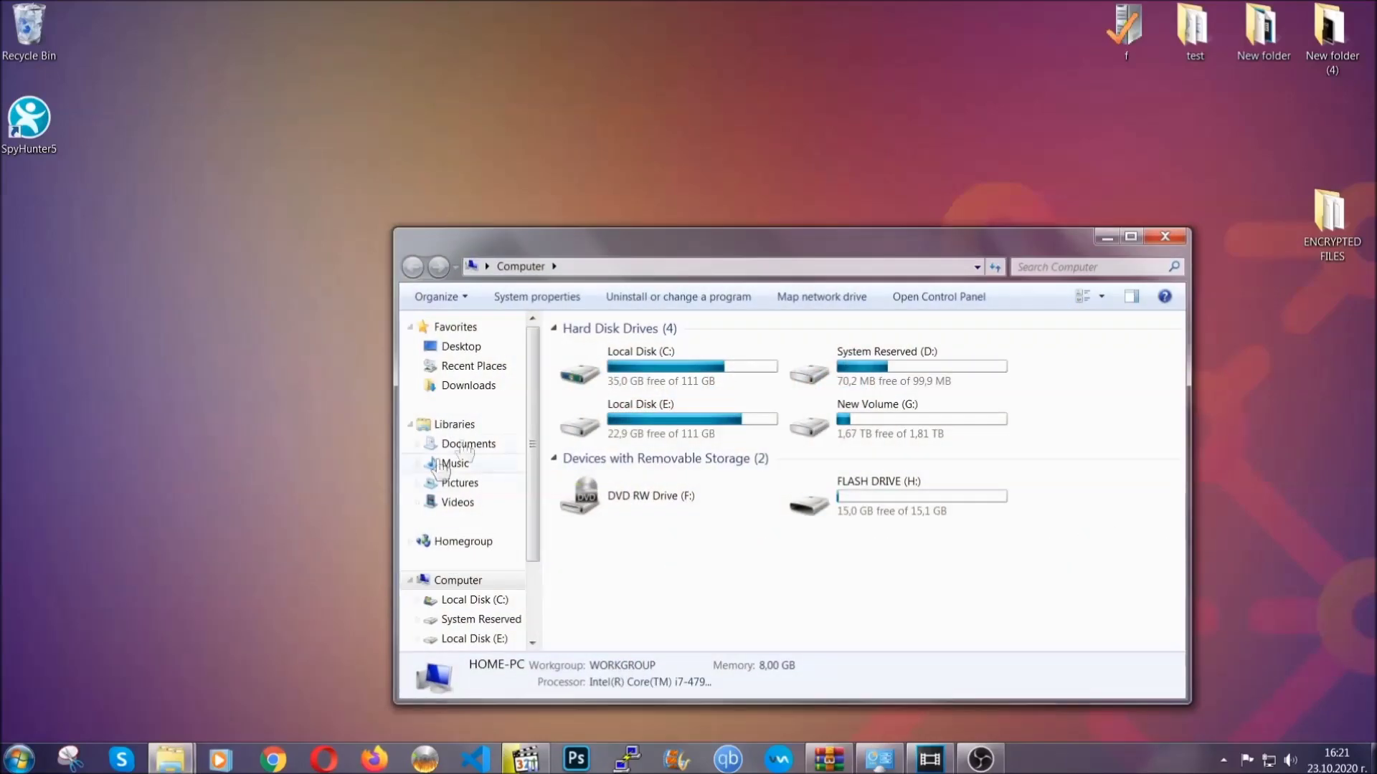
drag(748, 252, 657, 191)
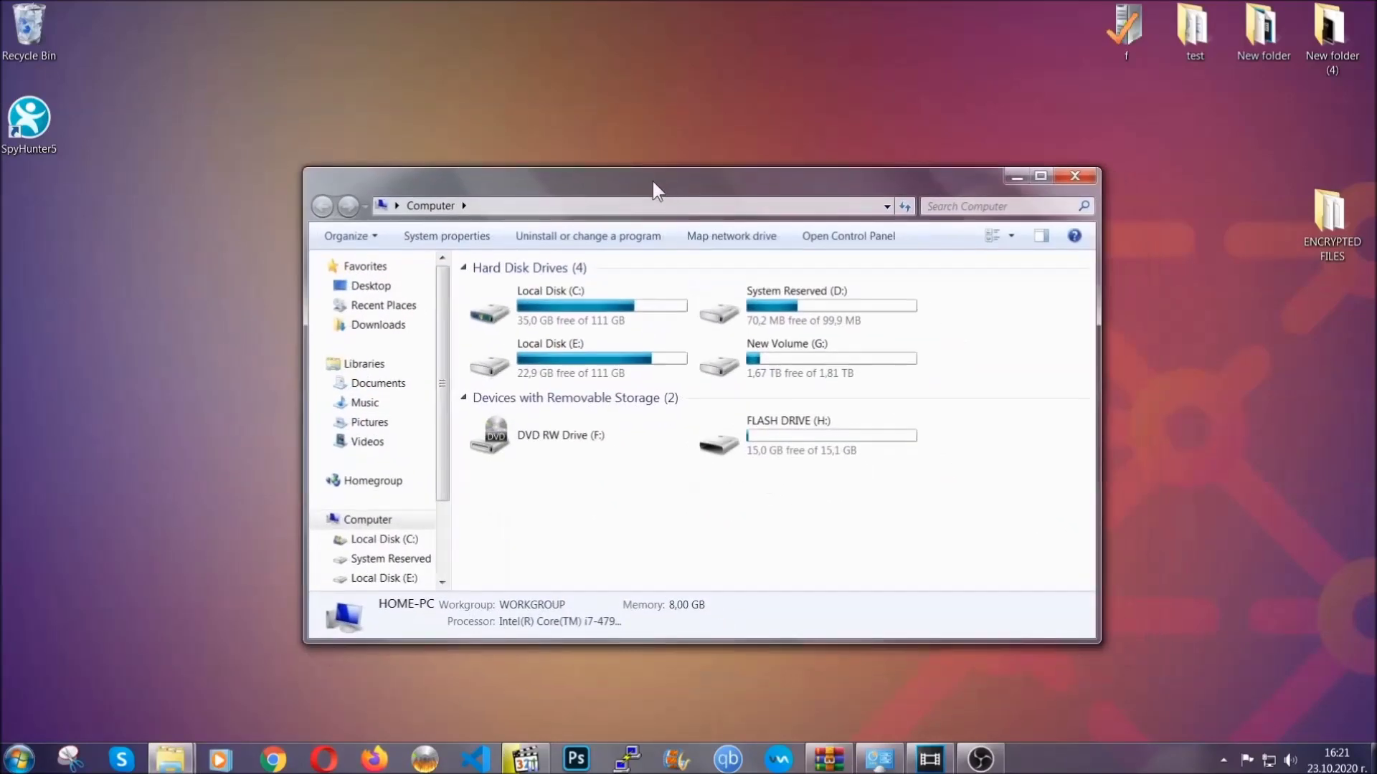
click(940, 206)
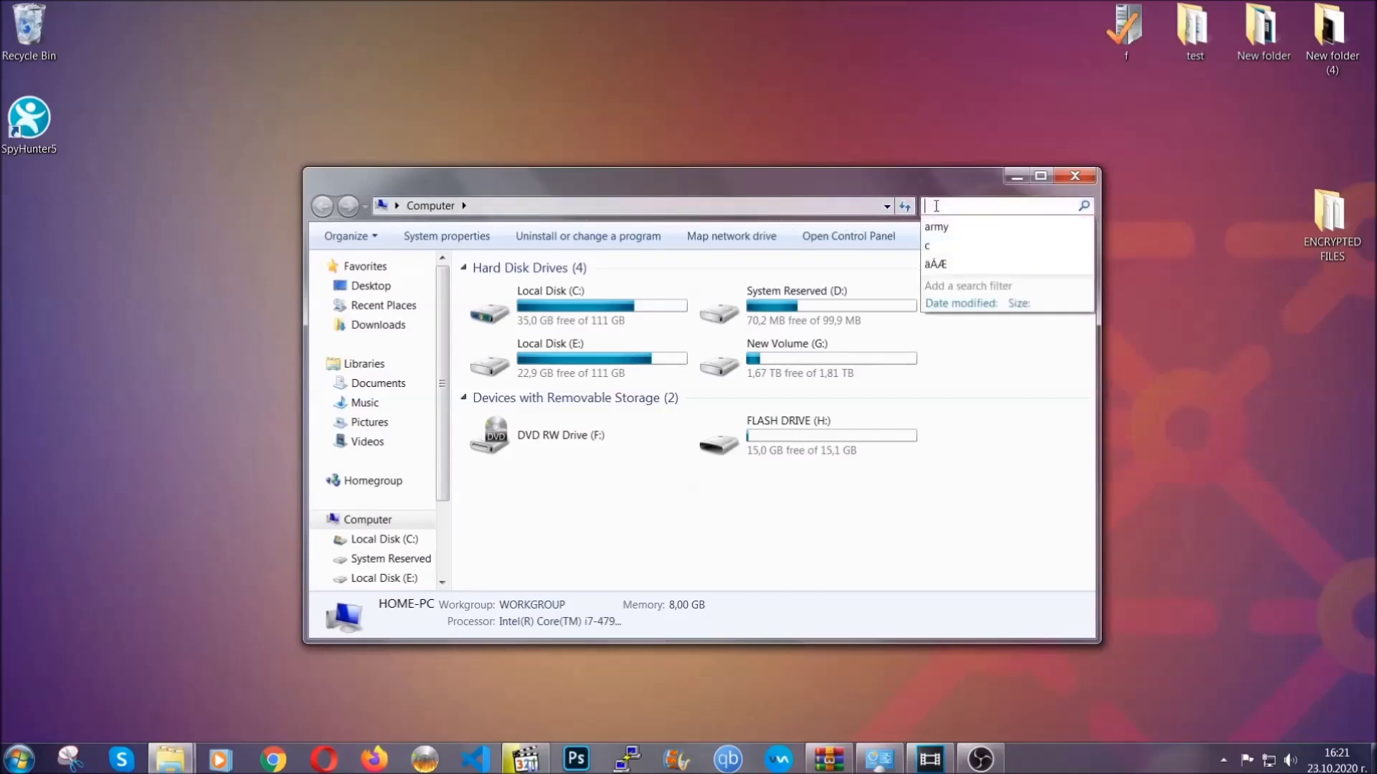
text(fileextension:exe )
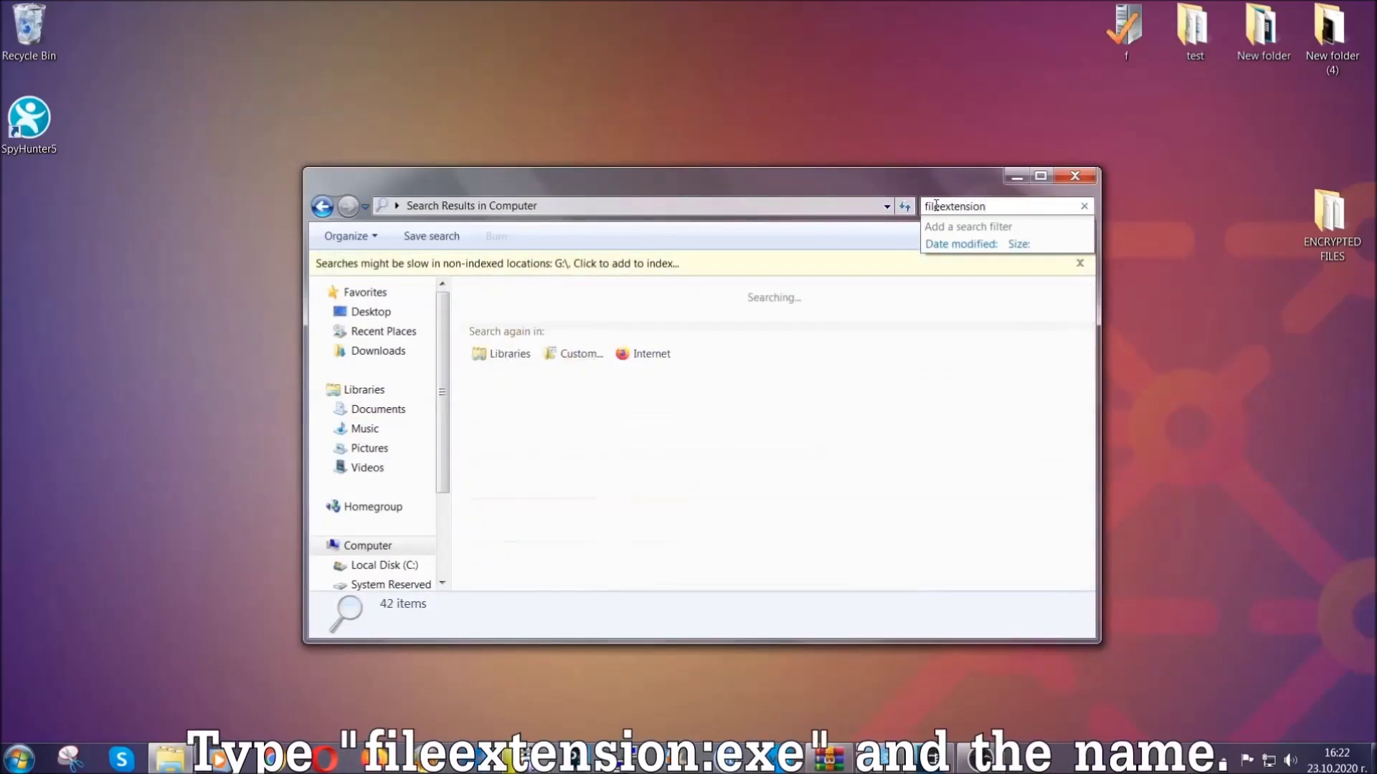
text(Example Virus Name)
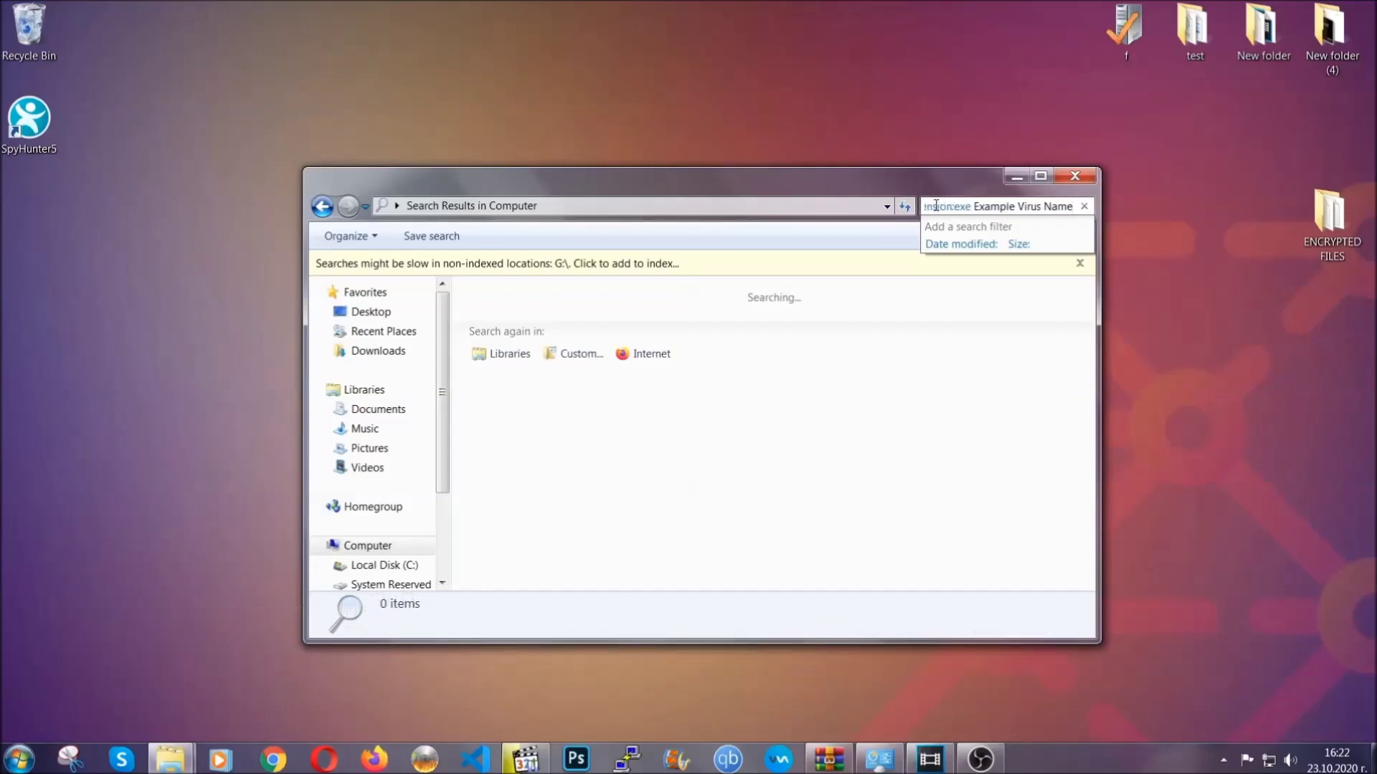
key(Return)
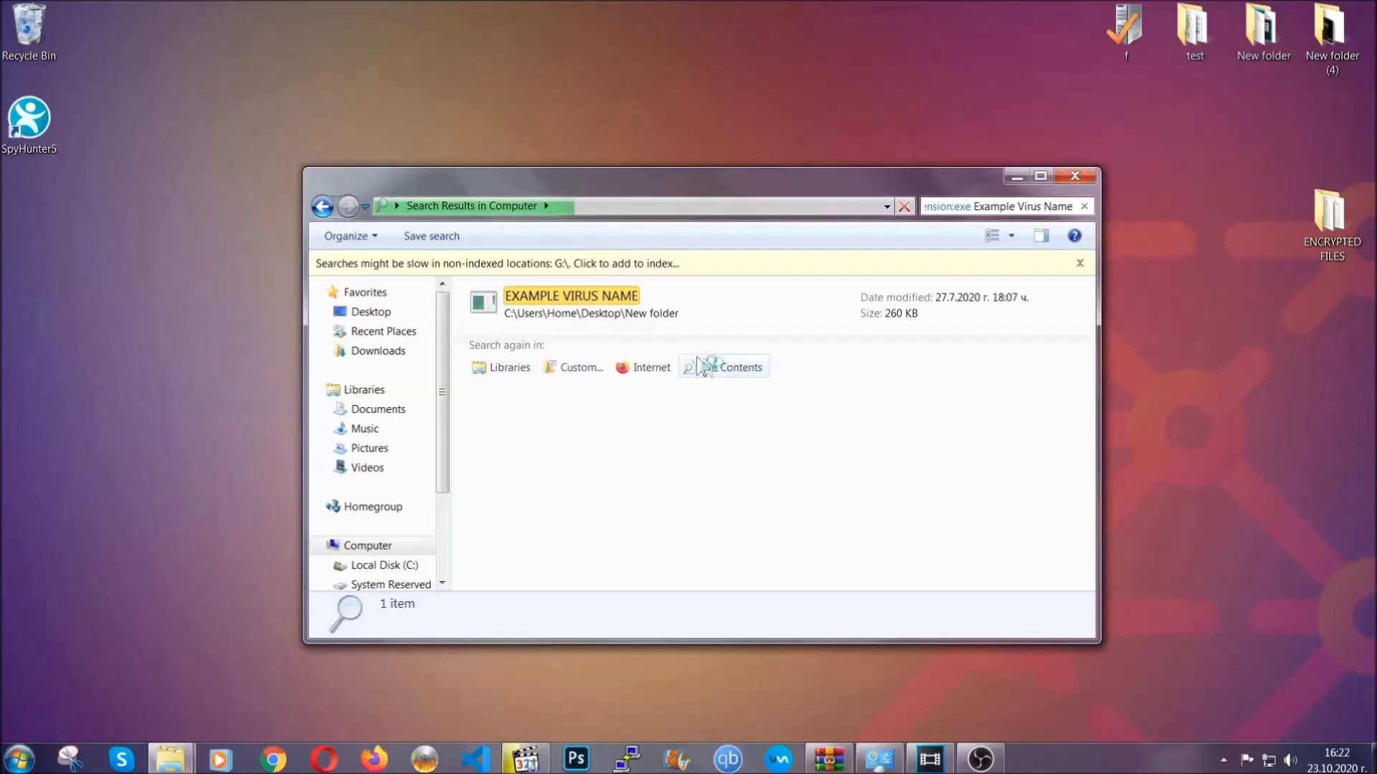
- Delete the EXAMPLE VIRUS NAME result to the Recycle Bin and close Explorer
click(601, 293)
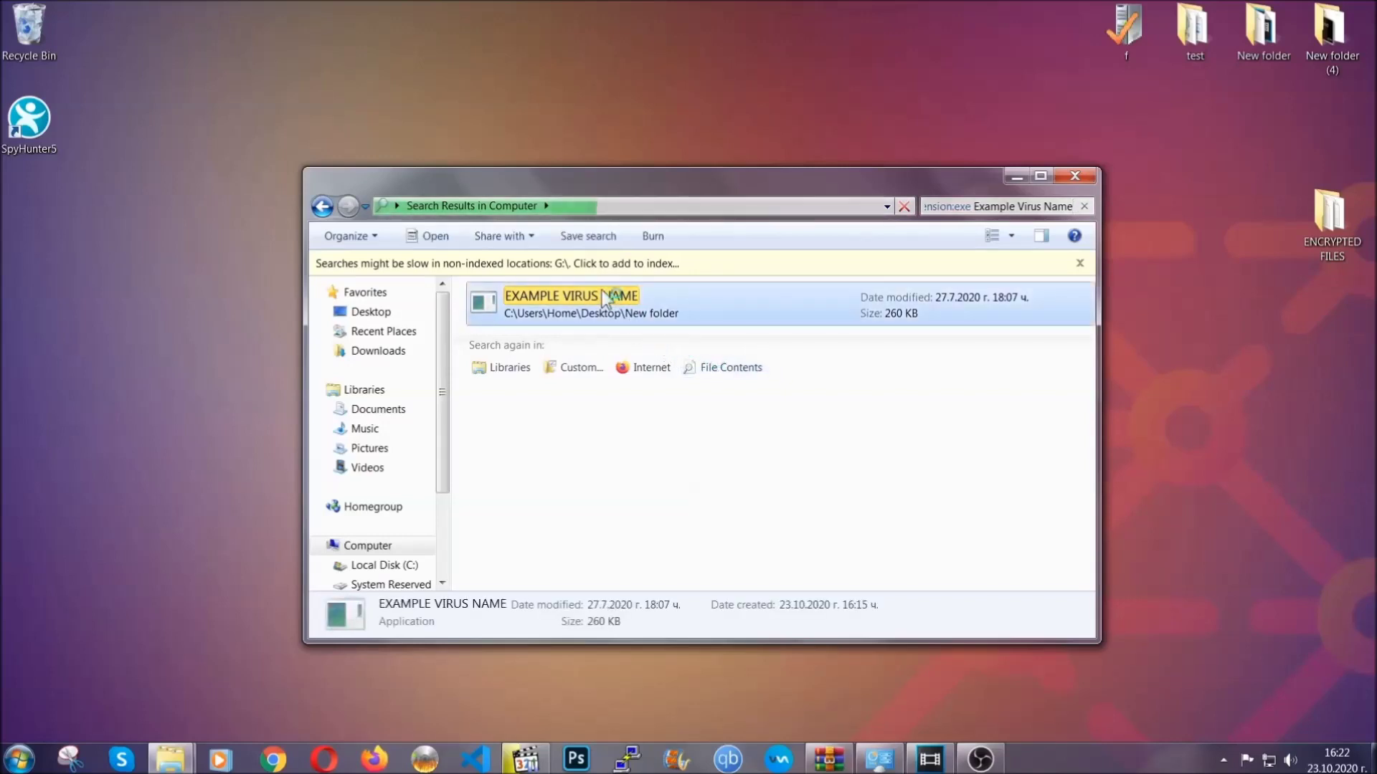
right_click(602, 296)
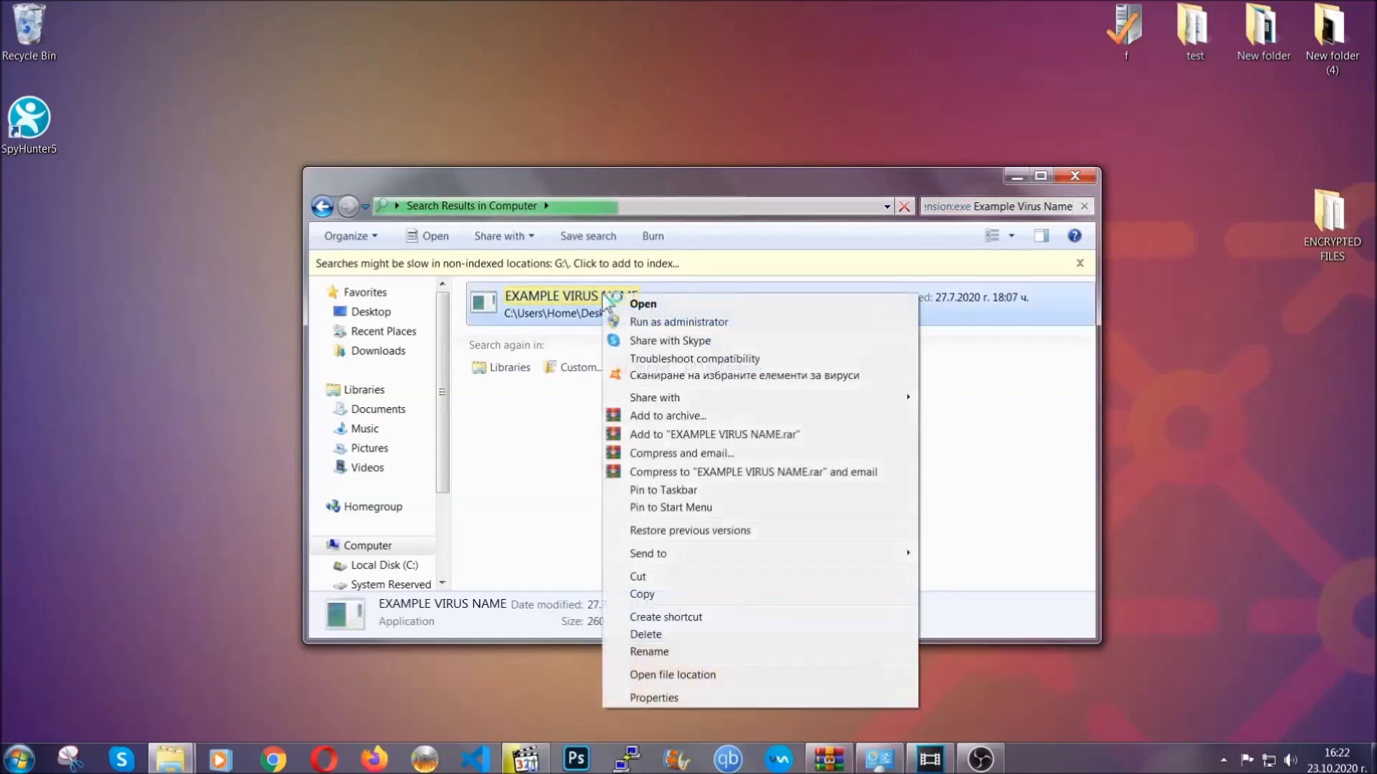
click(664, 635)
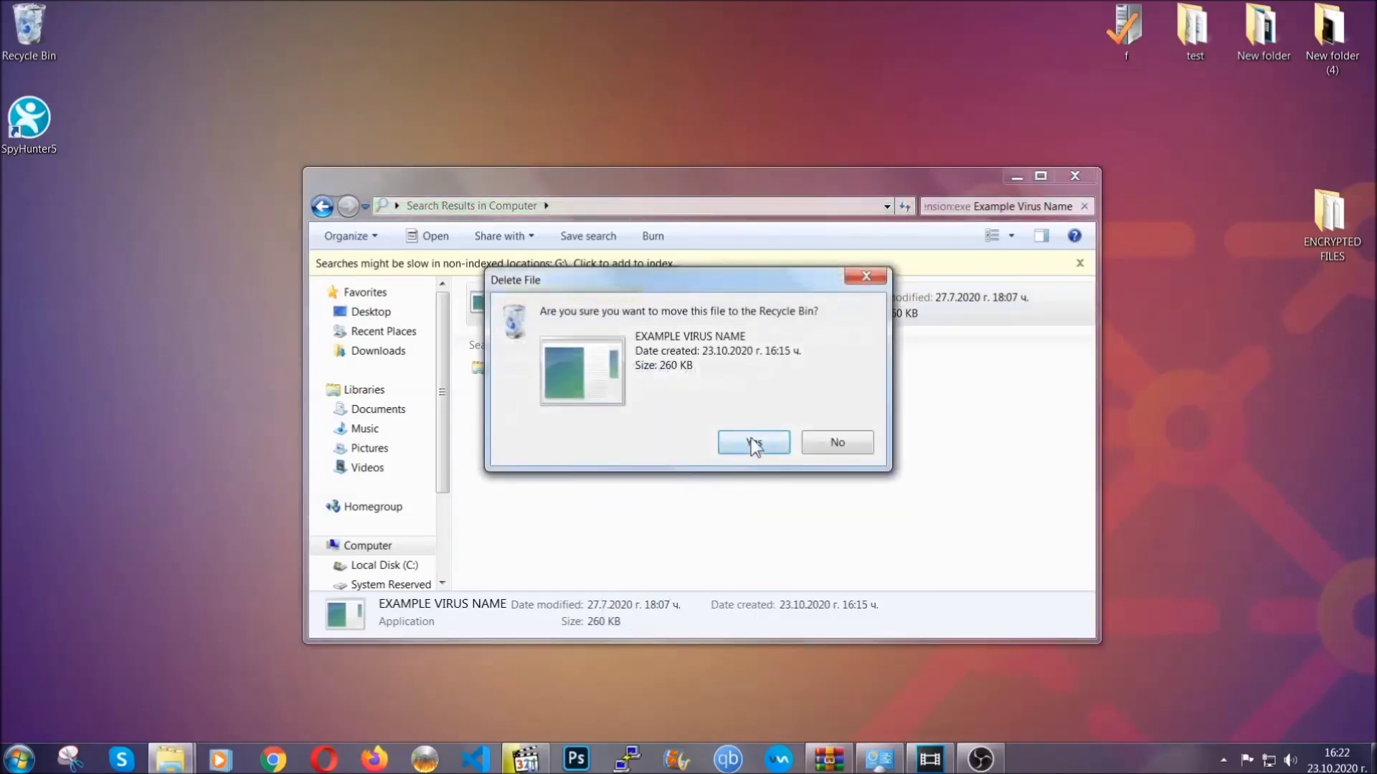
click(753, 443)
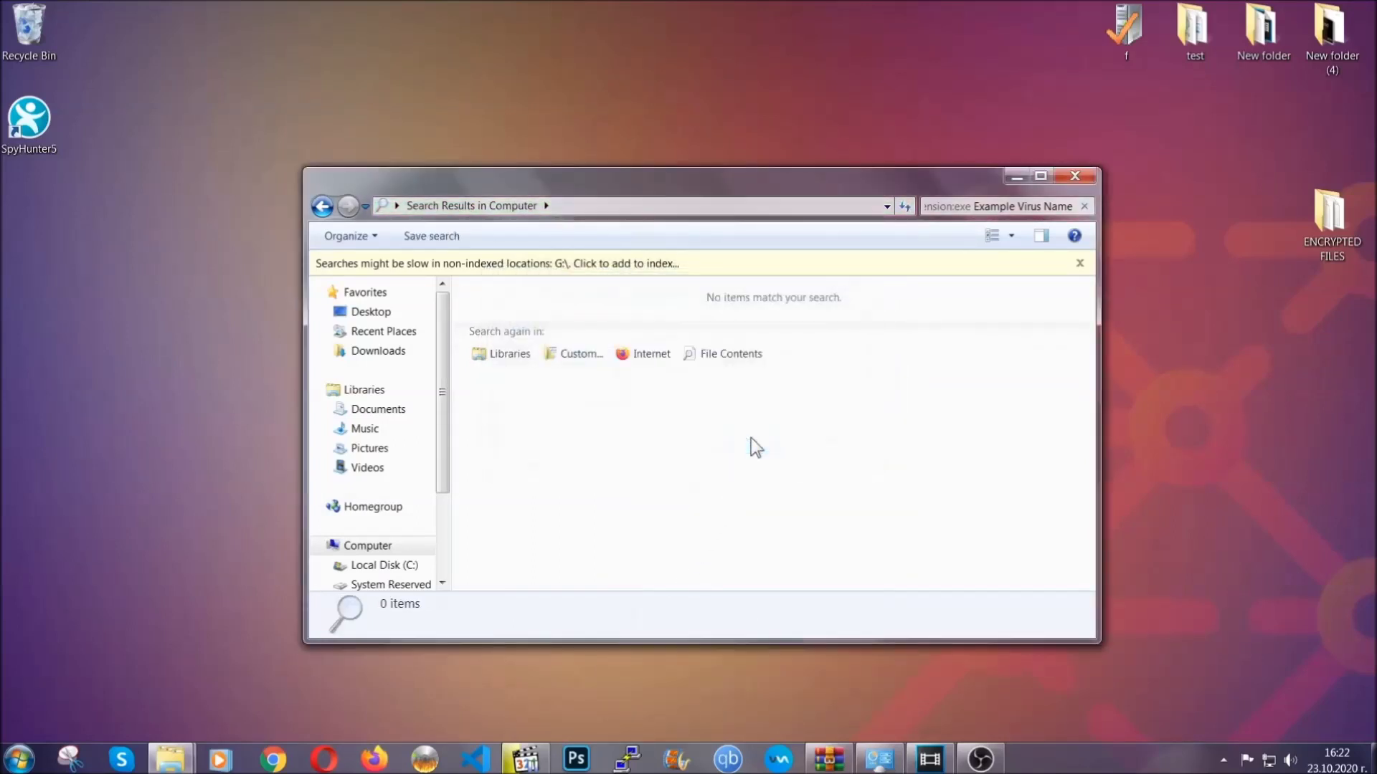
click(1076, 175)
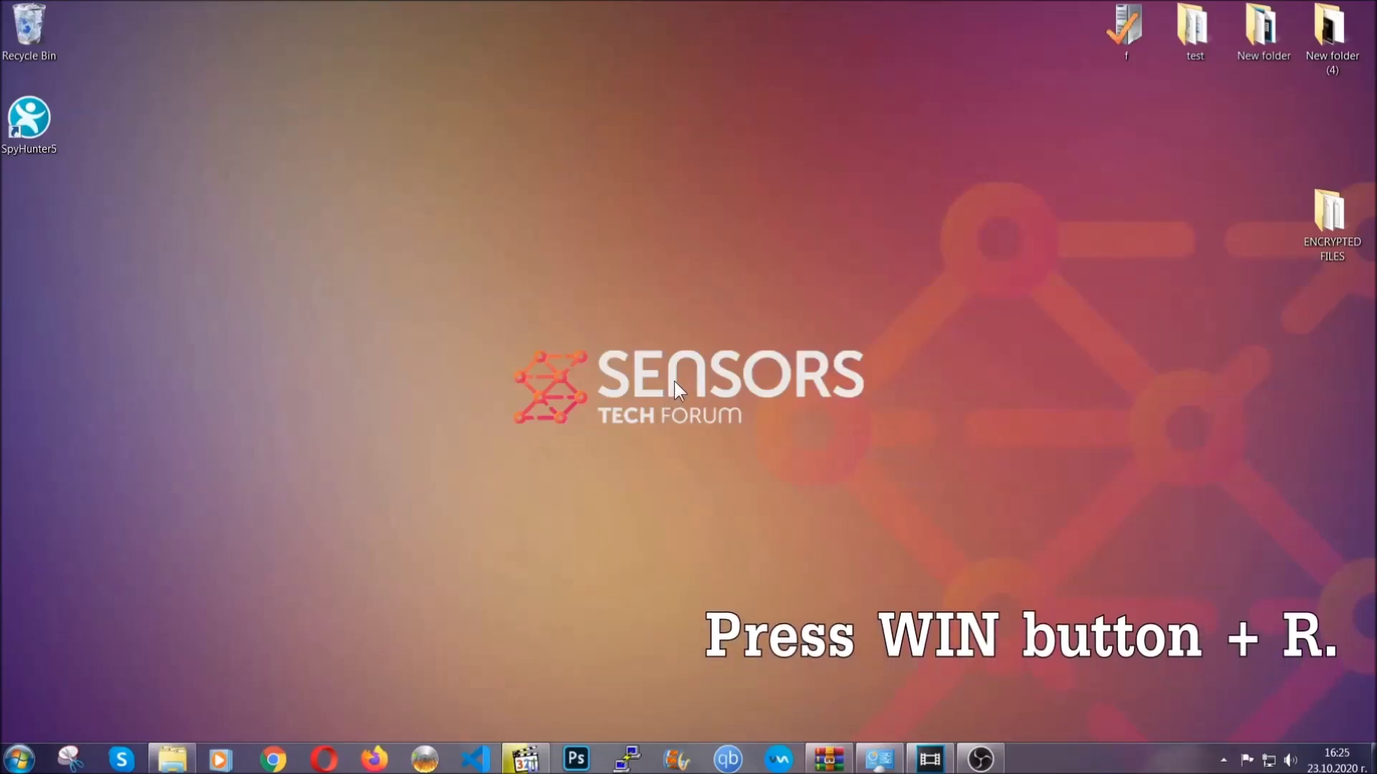
- Run REGEDIT from the Win+R Run dialog, replacing the old cmd entry
key(super+r)
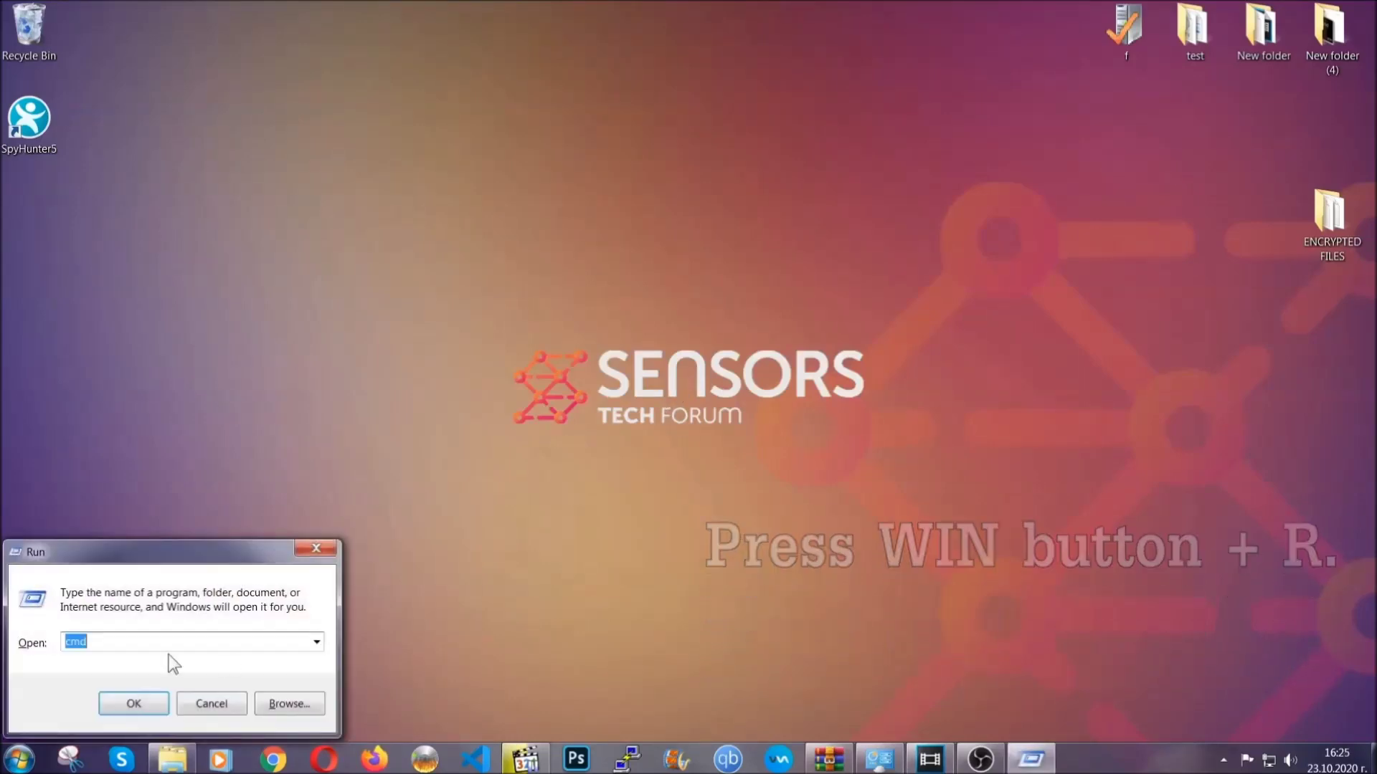
click(130, 652)
key(BackSpace)
key(BackSpace)
key(BackSpace)
text(REGEDIT)
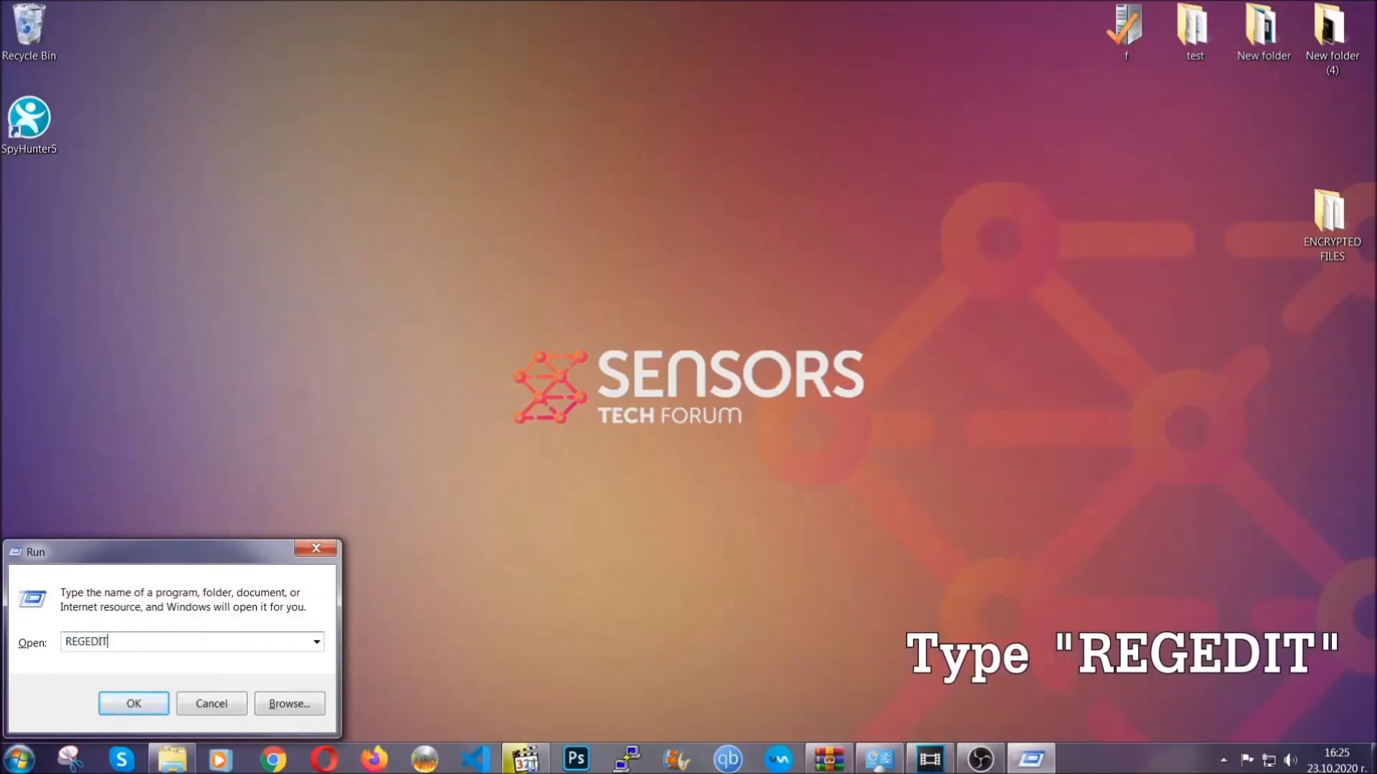
click(118, 699)
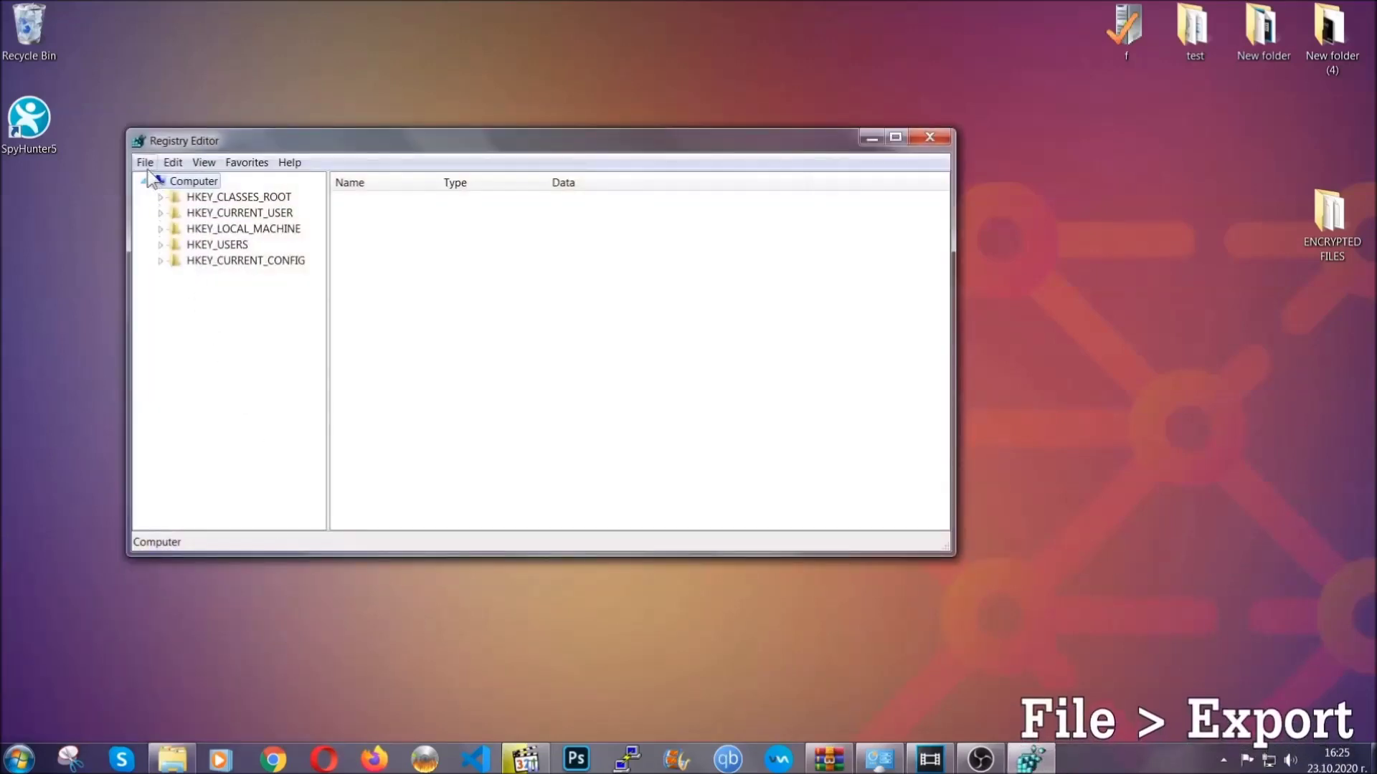
- Export the entire registry as BACKUP.reg to the Desktop
click(146, 164)
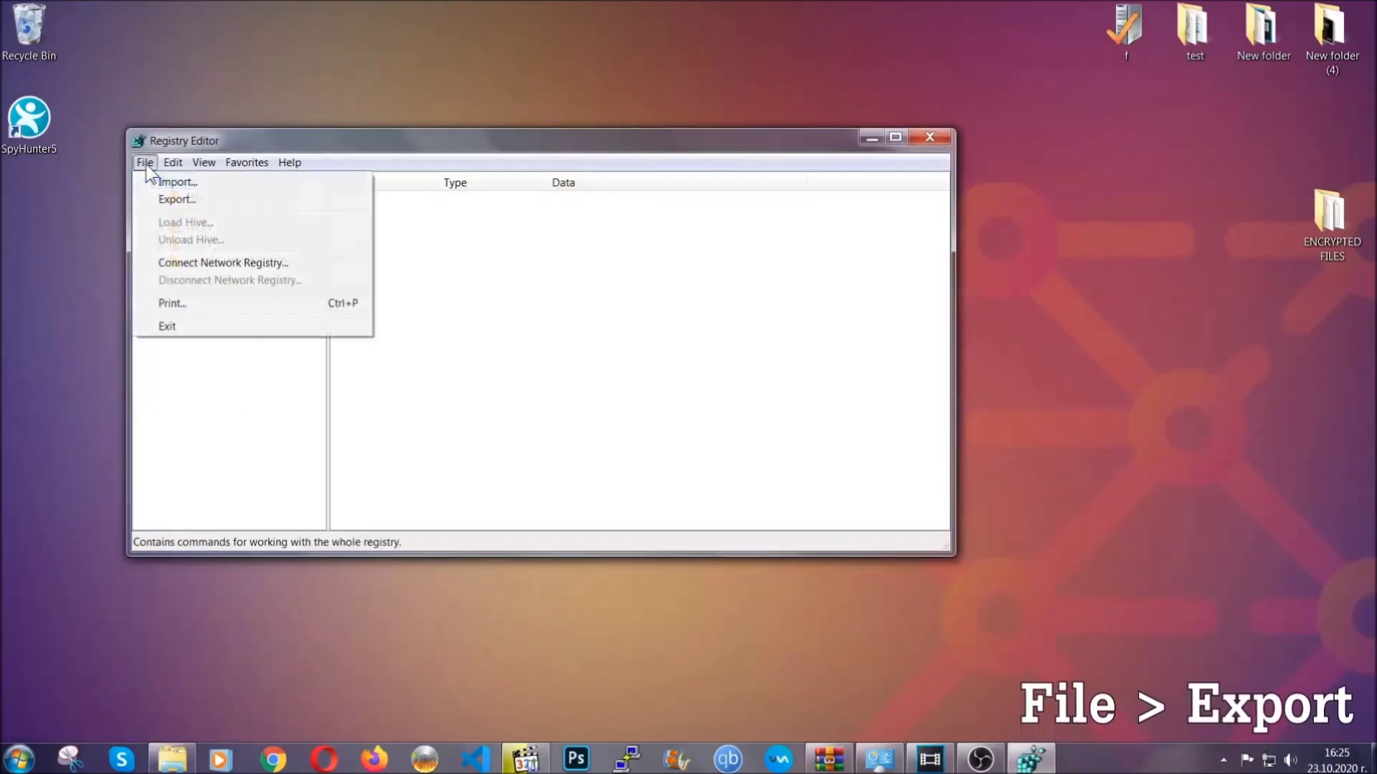
click(178, 200)
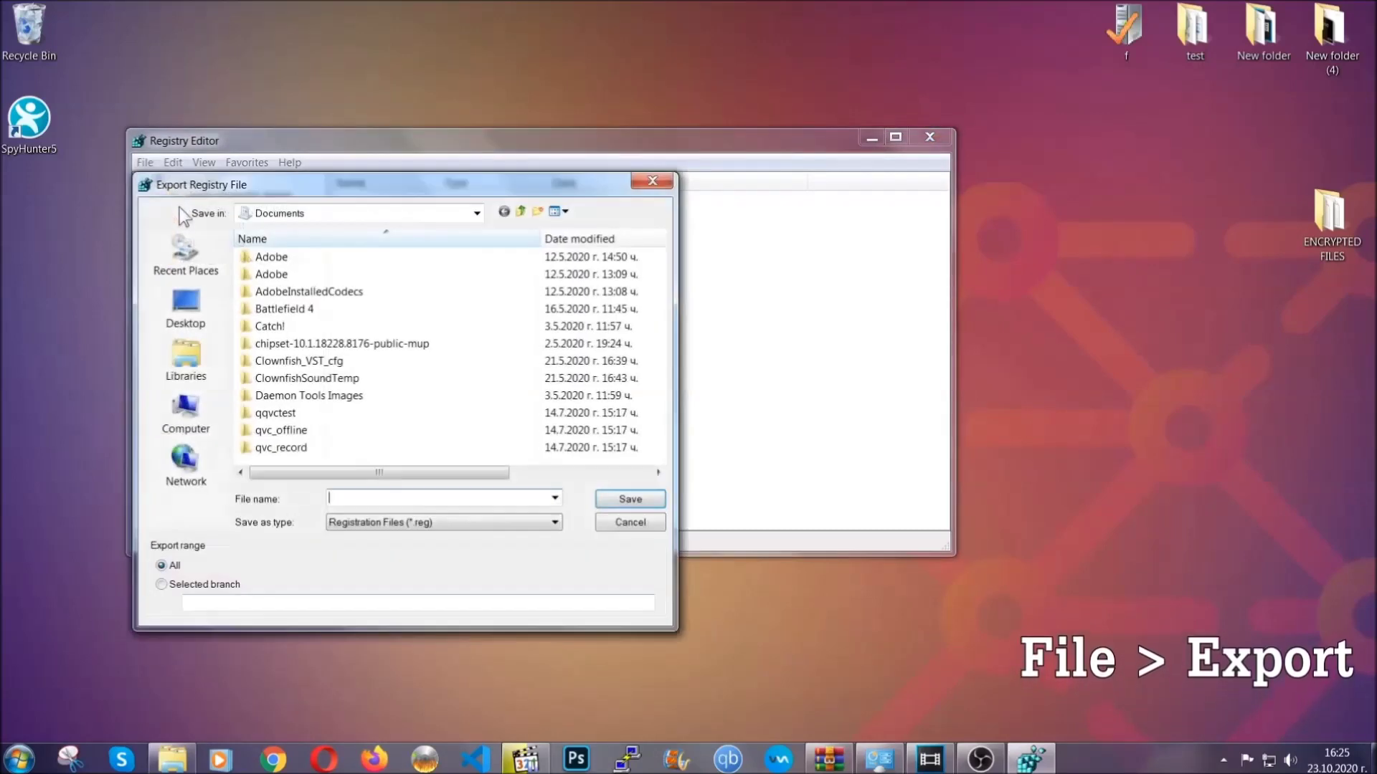
click(181, 304)
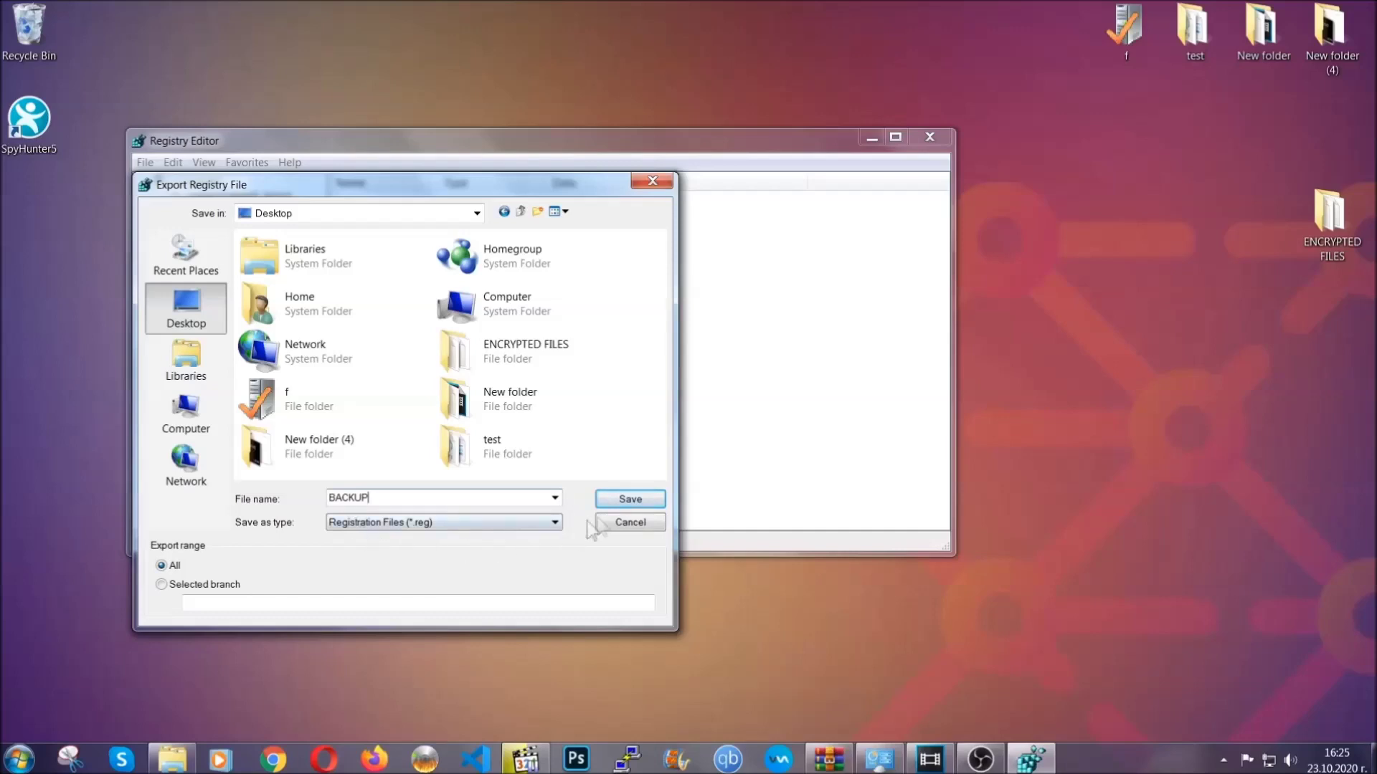
click(621, 500)
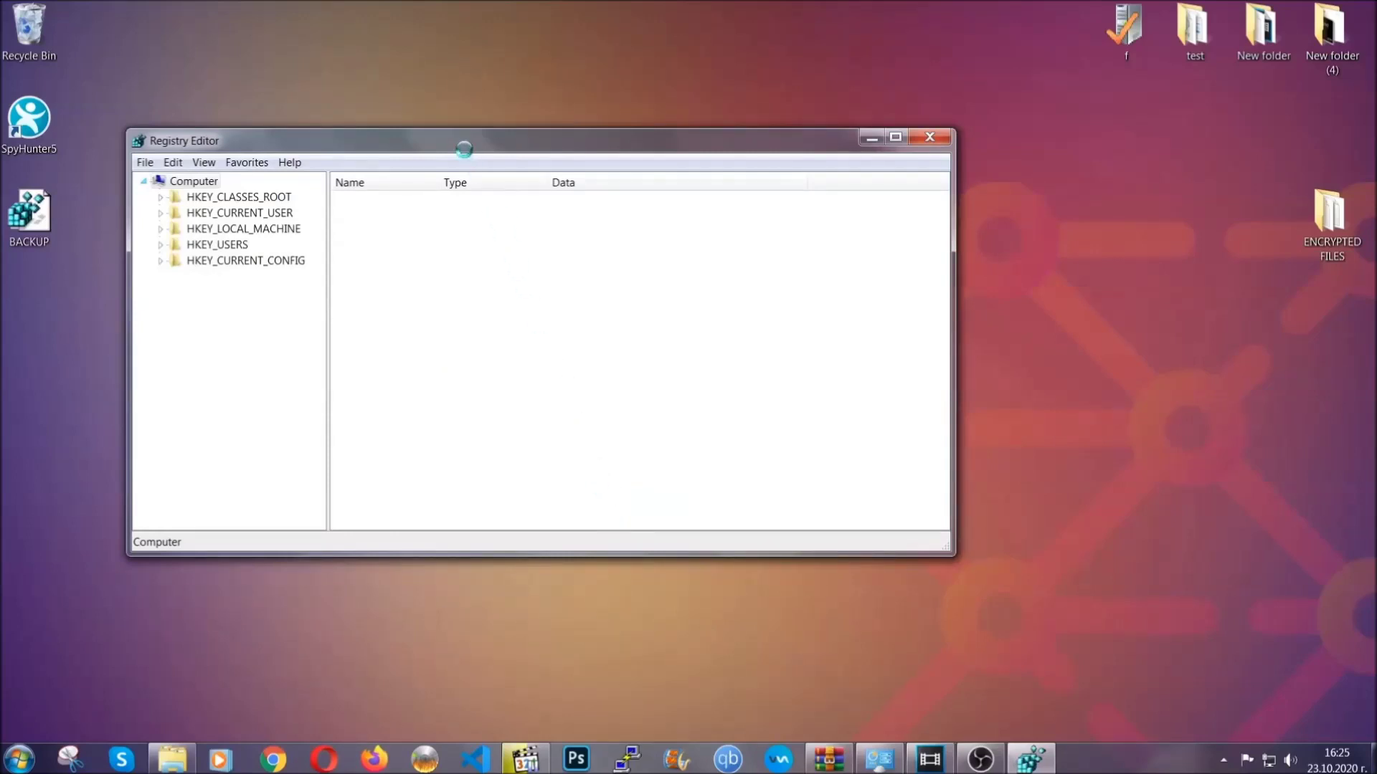
drag(463, 149, 601, 195)
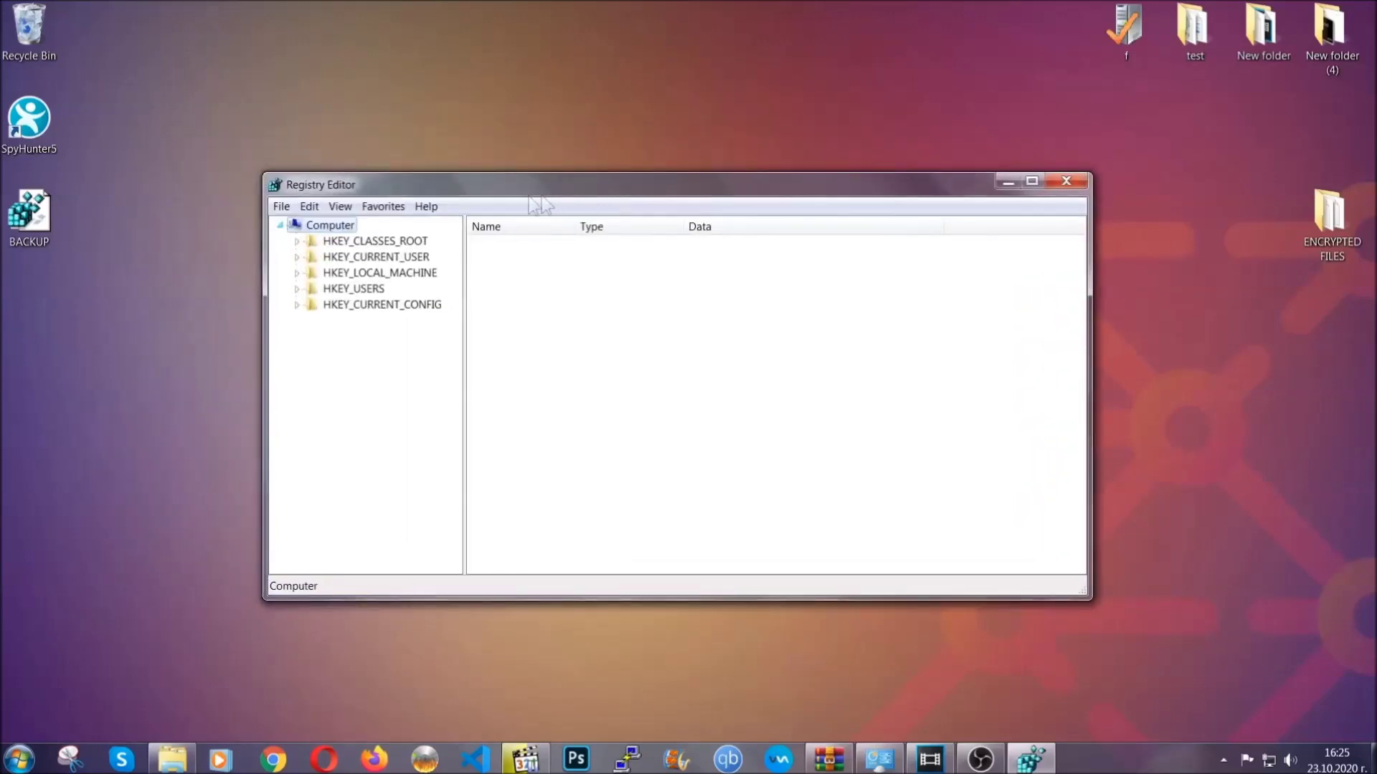
- Find the RunOnce key under HKCU CurrentVersion, then open the neighbouring Run key
click(279, 207)
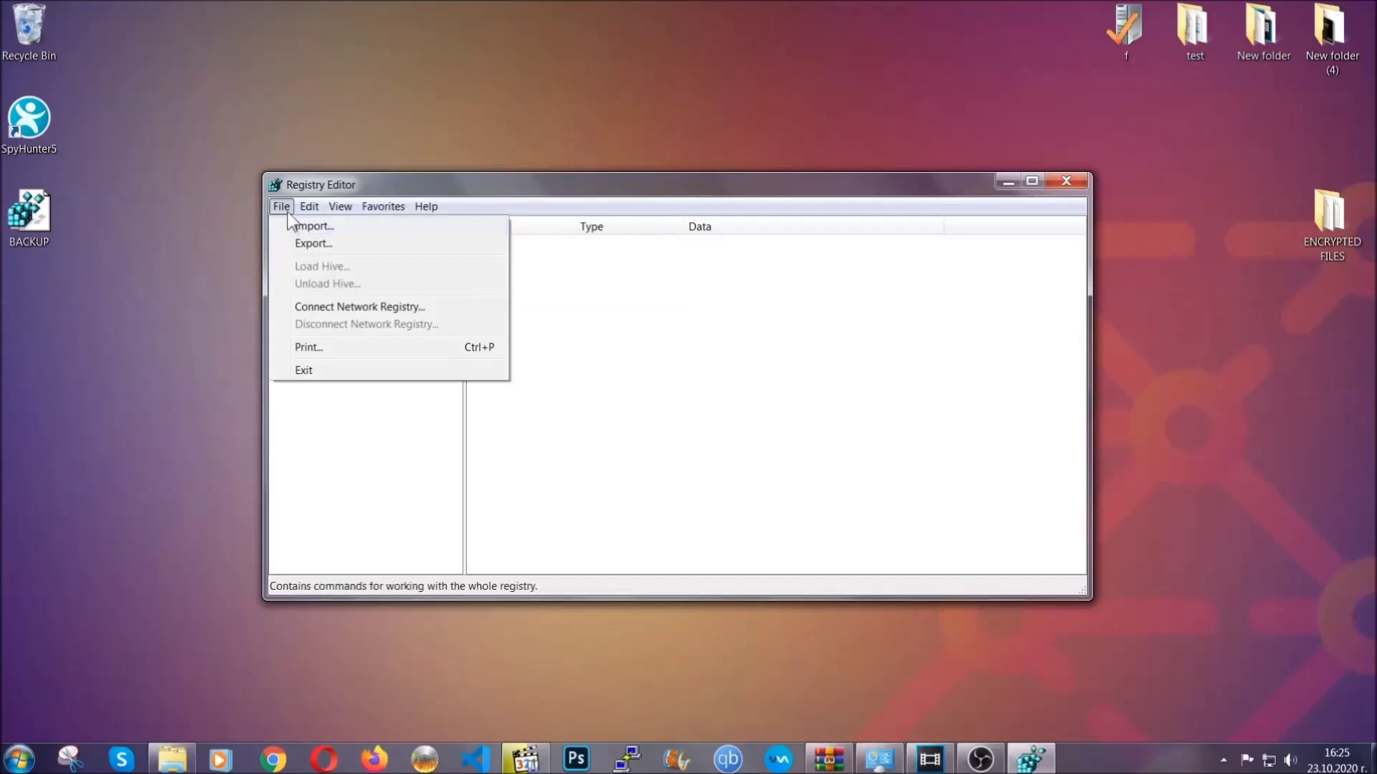
click(282, 206)
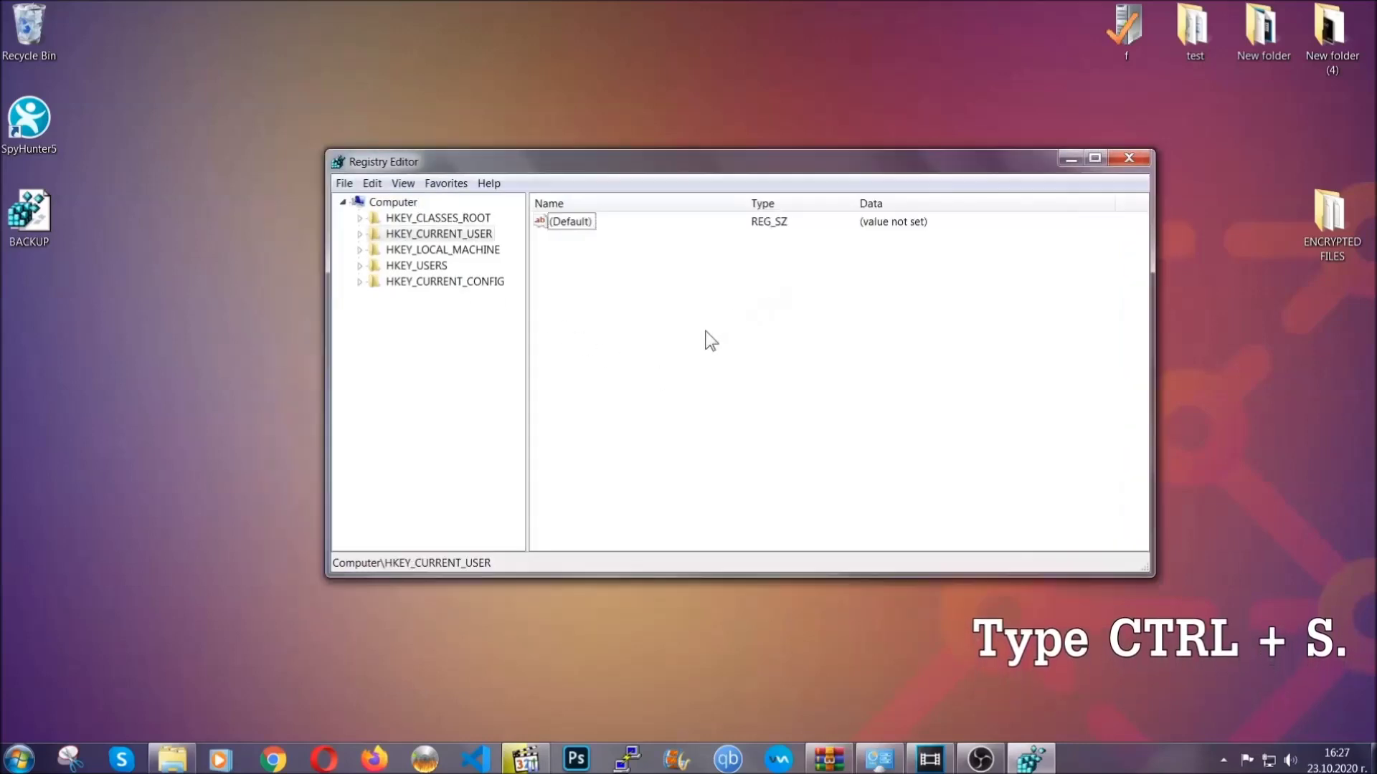
key(ctrl+f)
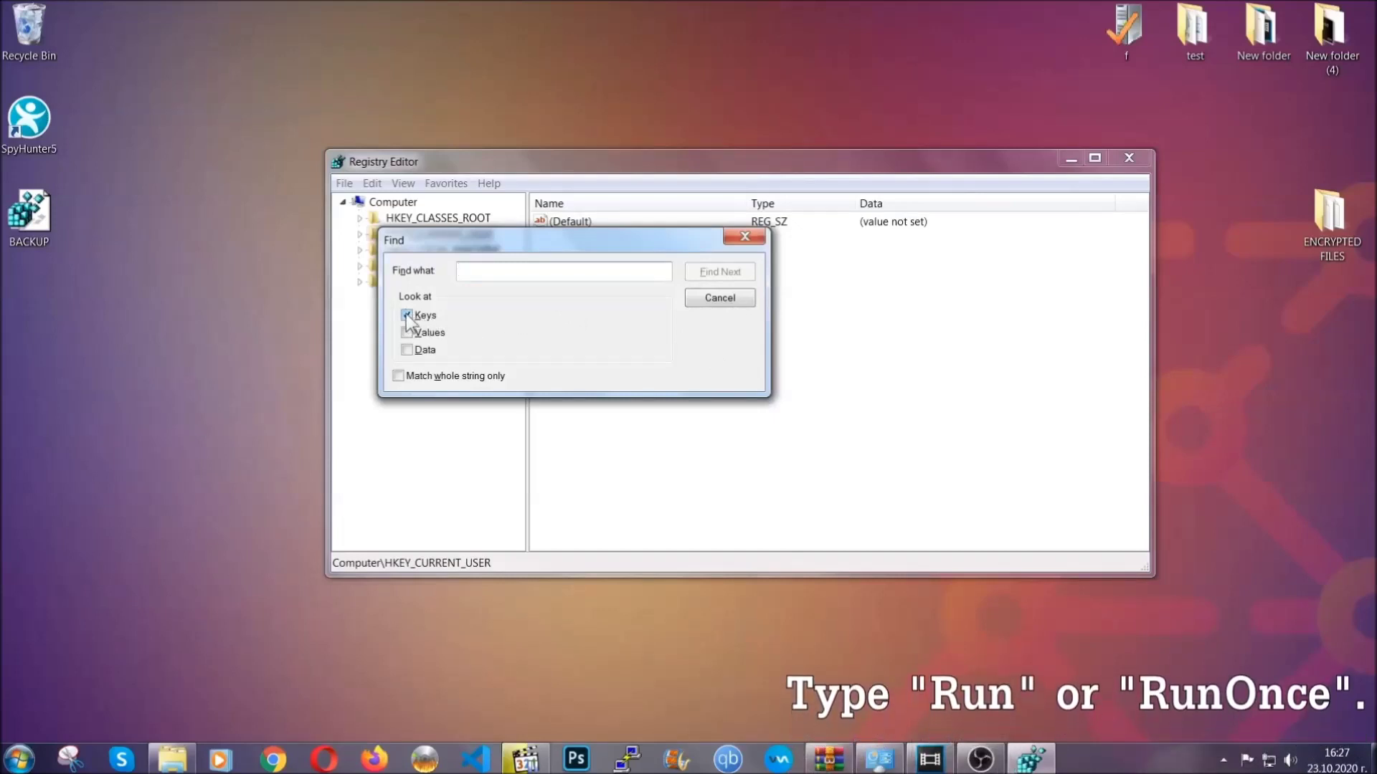
text(R)
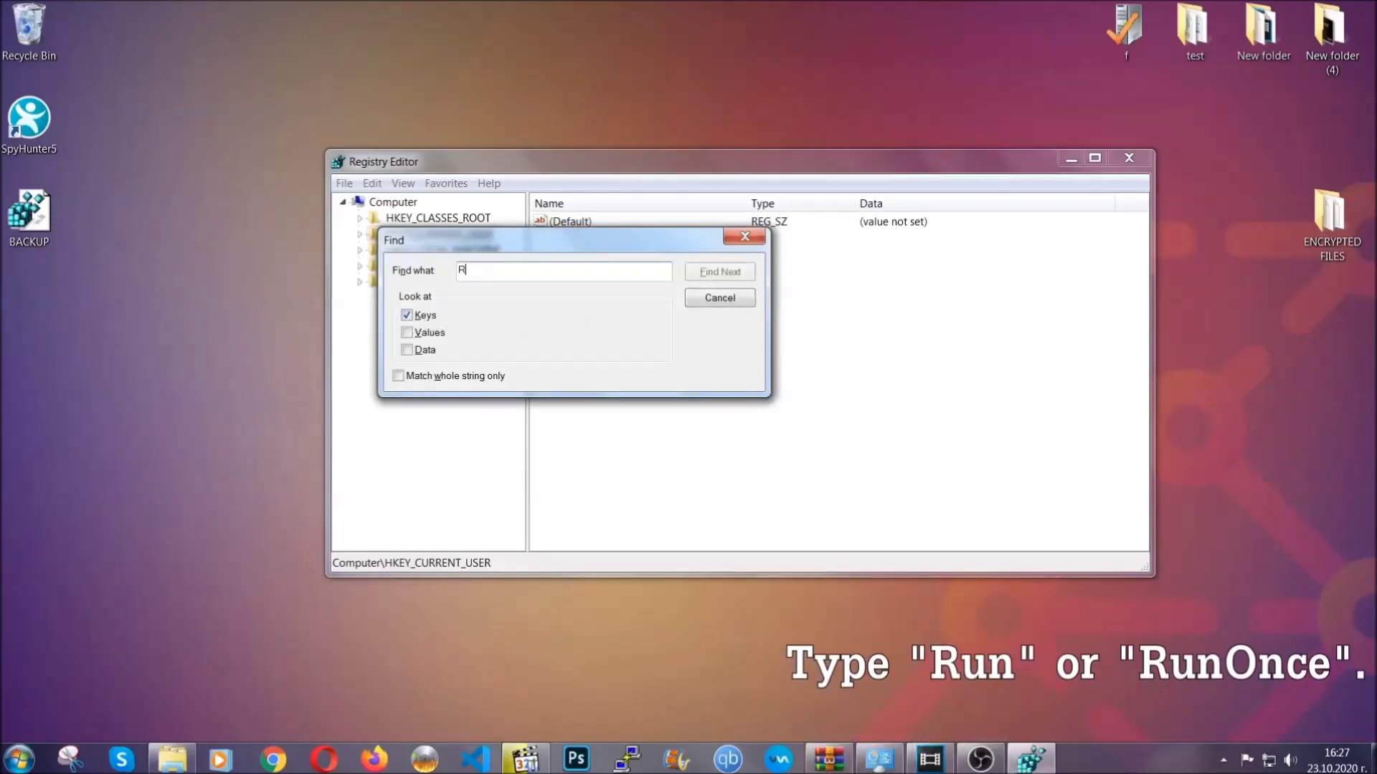
text(unOnce)
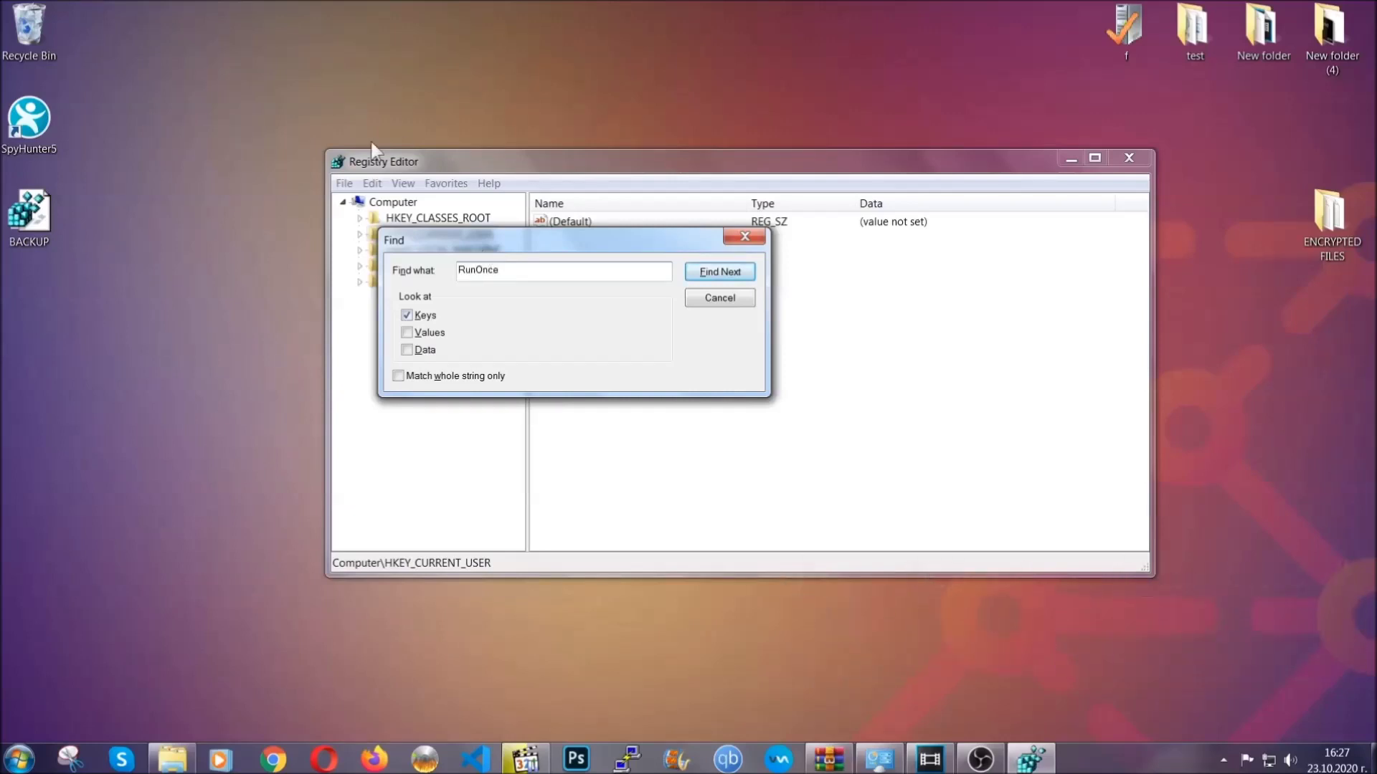
click(737, 276)
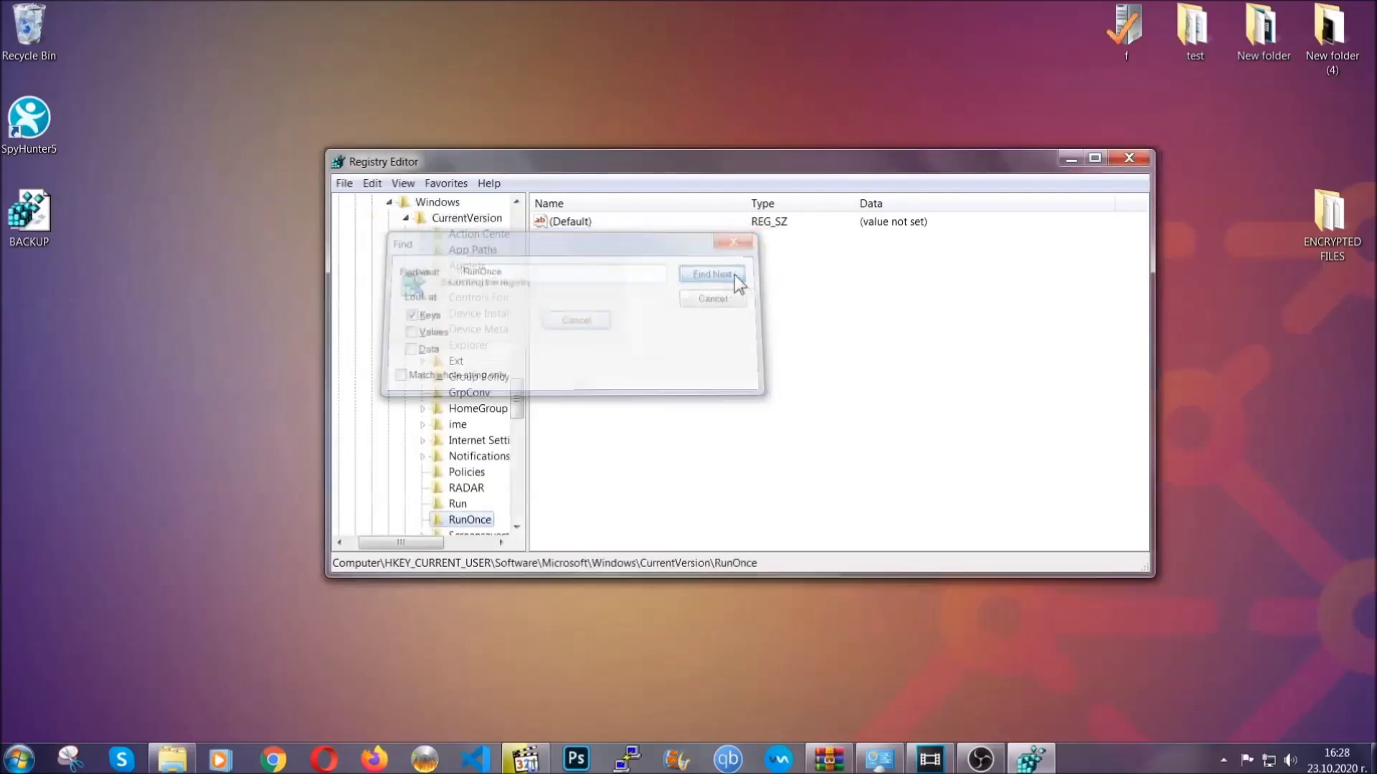
drag(525, 391, 517, 411)
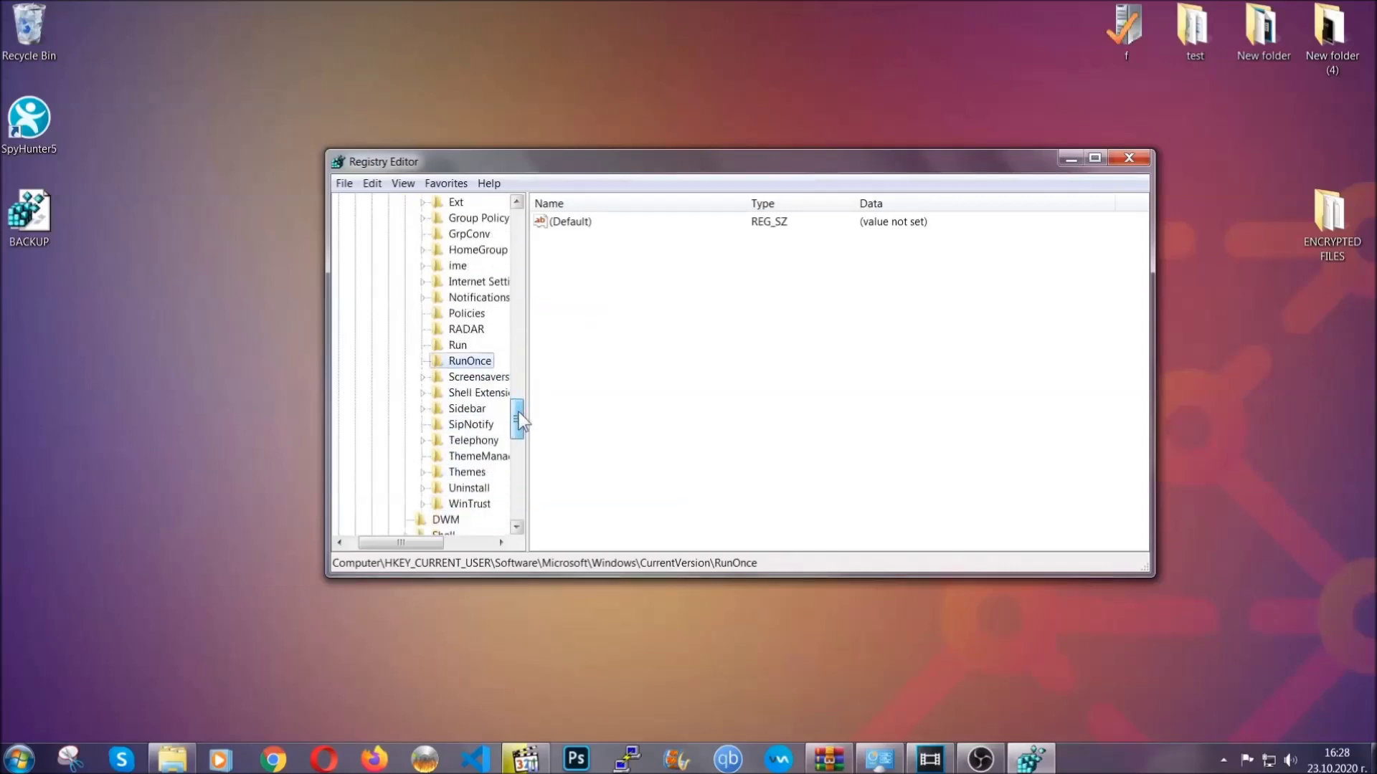
click(457, 345)
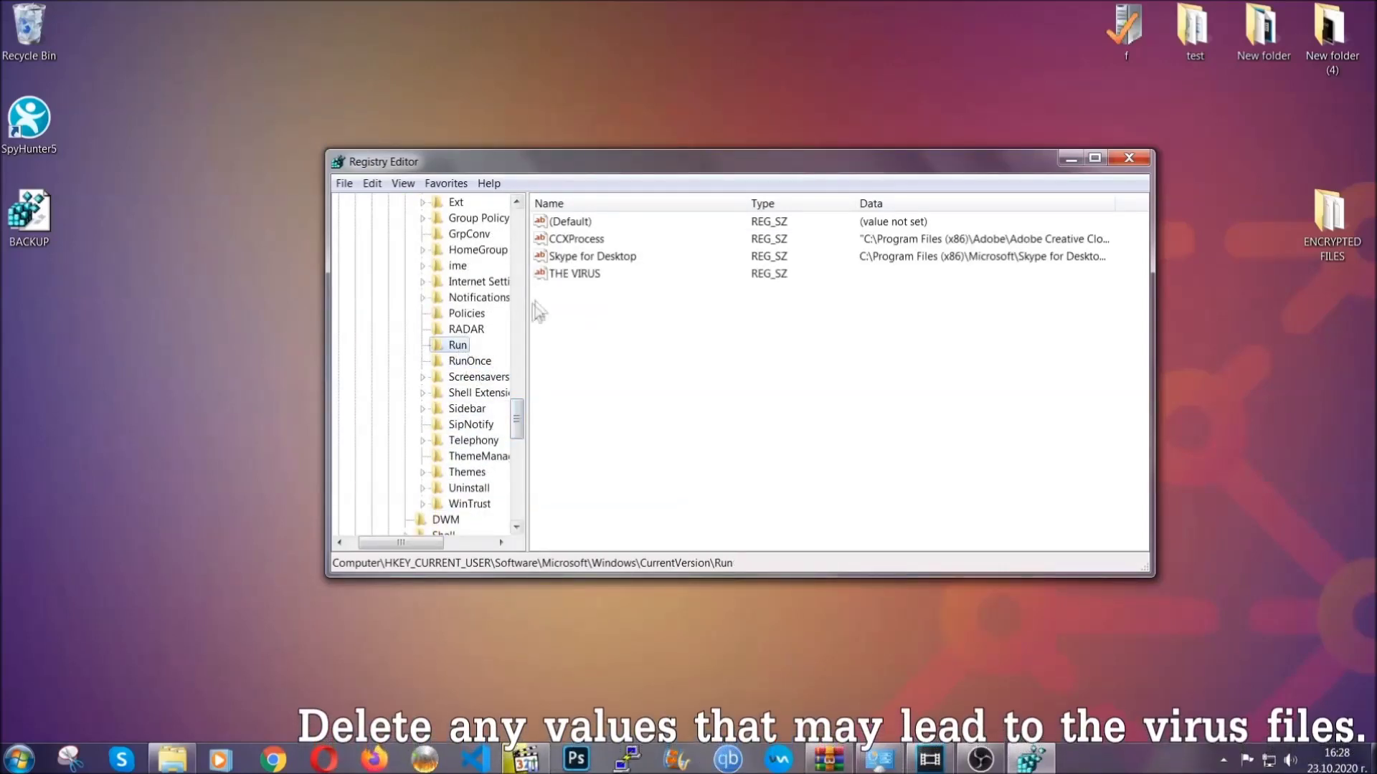
- Delete the THE VIRUS value from the Run key, confirm, and close Registry Editor
click(566, 275)
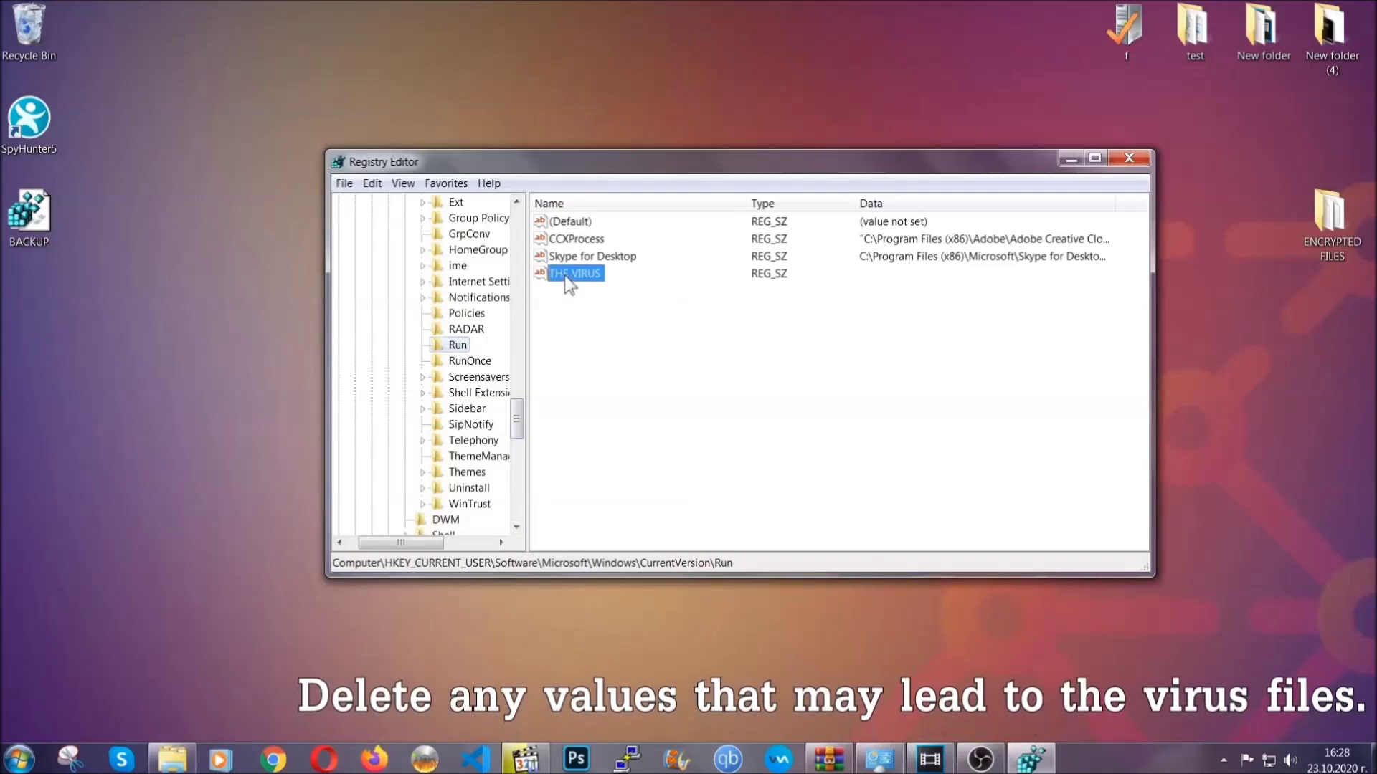
right_click(566, 277)
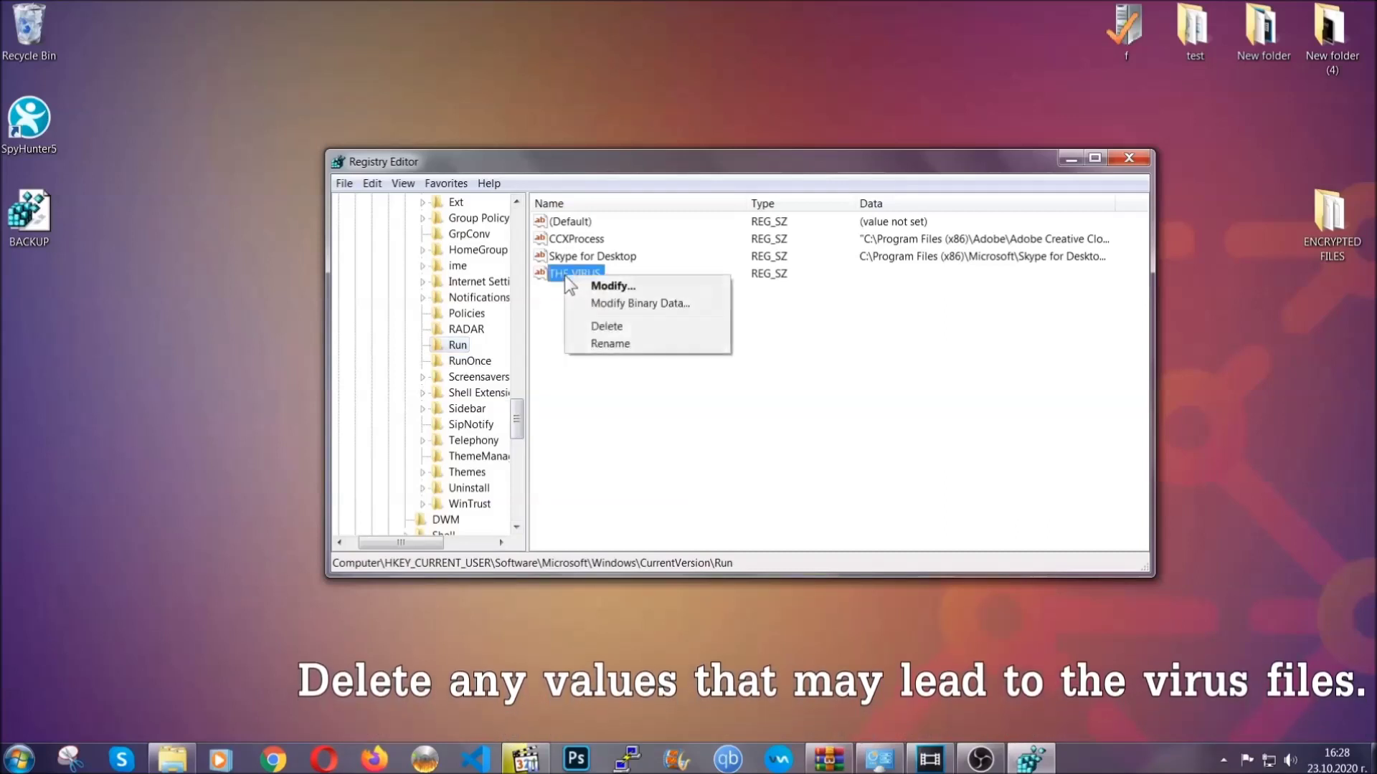
click(598, 326)
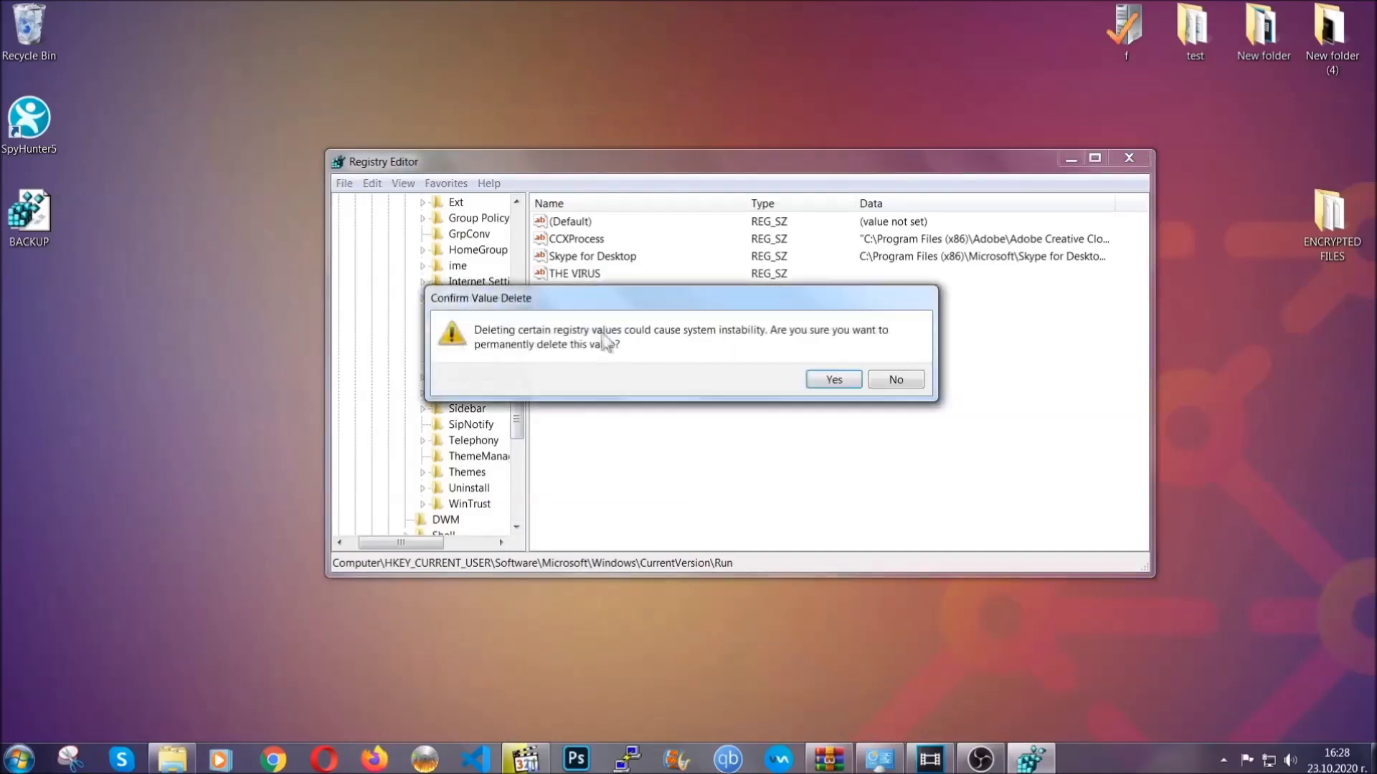
click(833, 380)
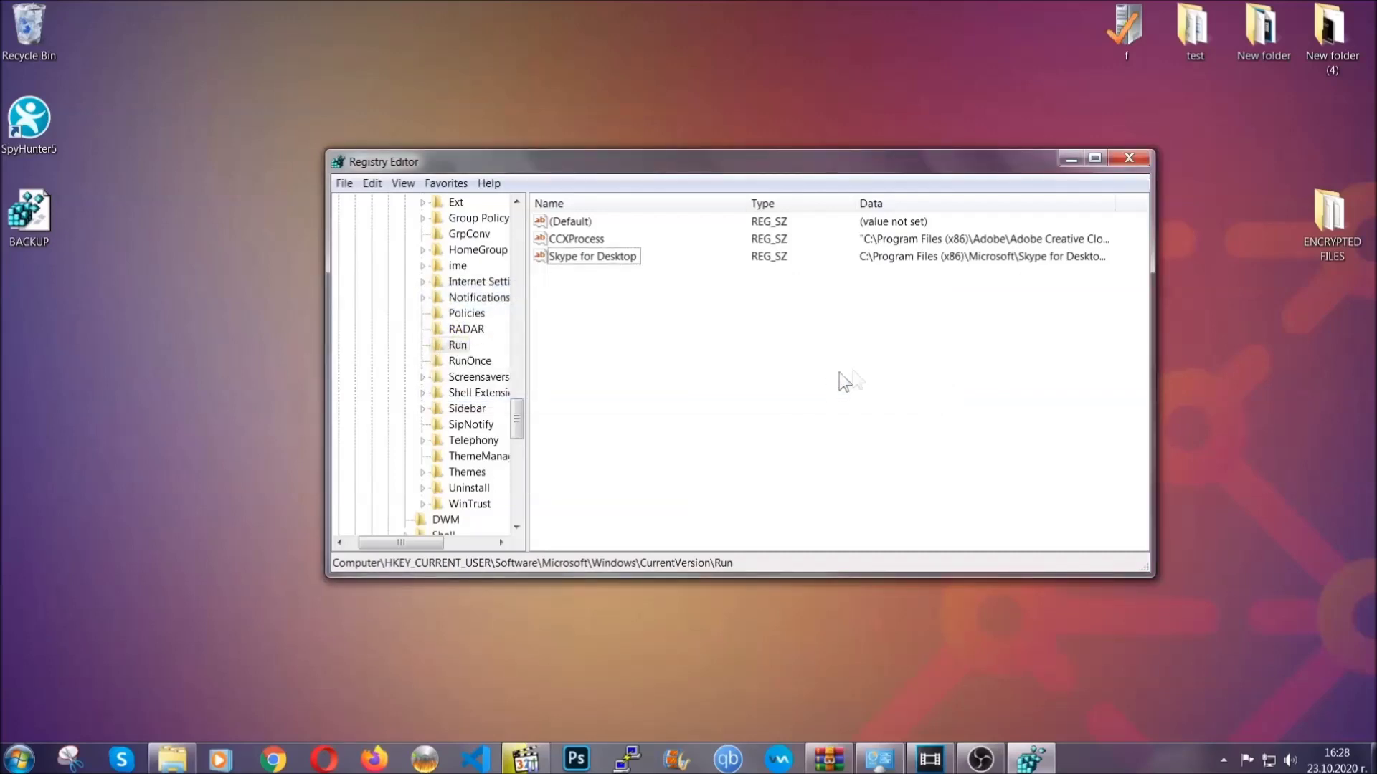
click(1140, 158)
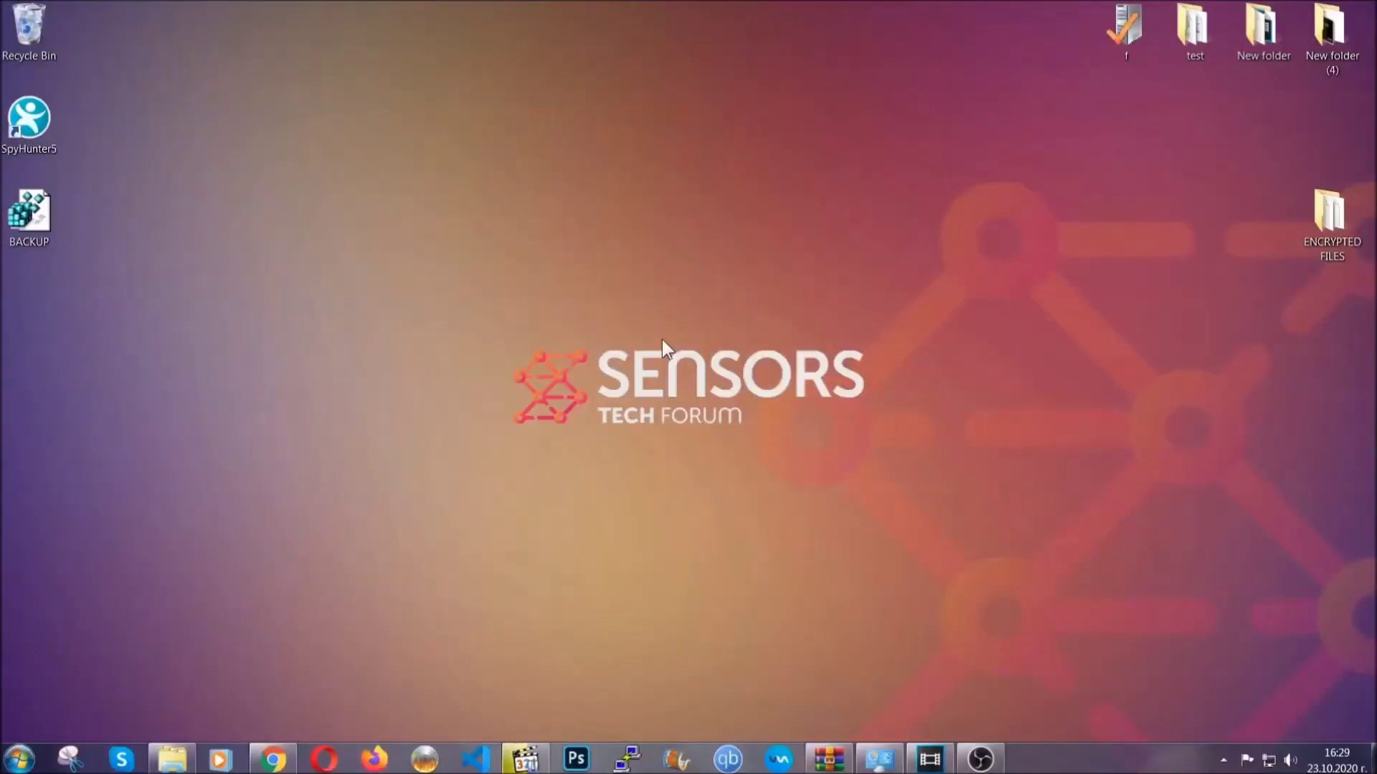
click(272, 760)
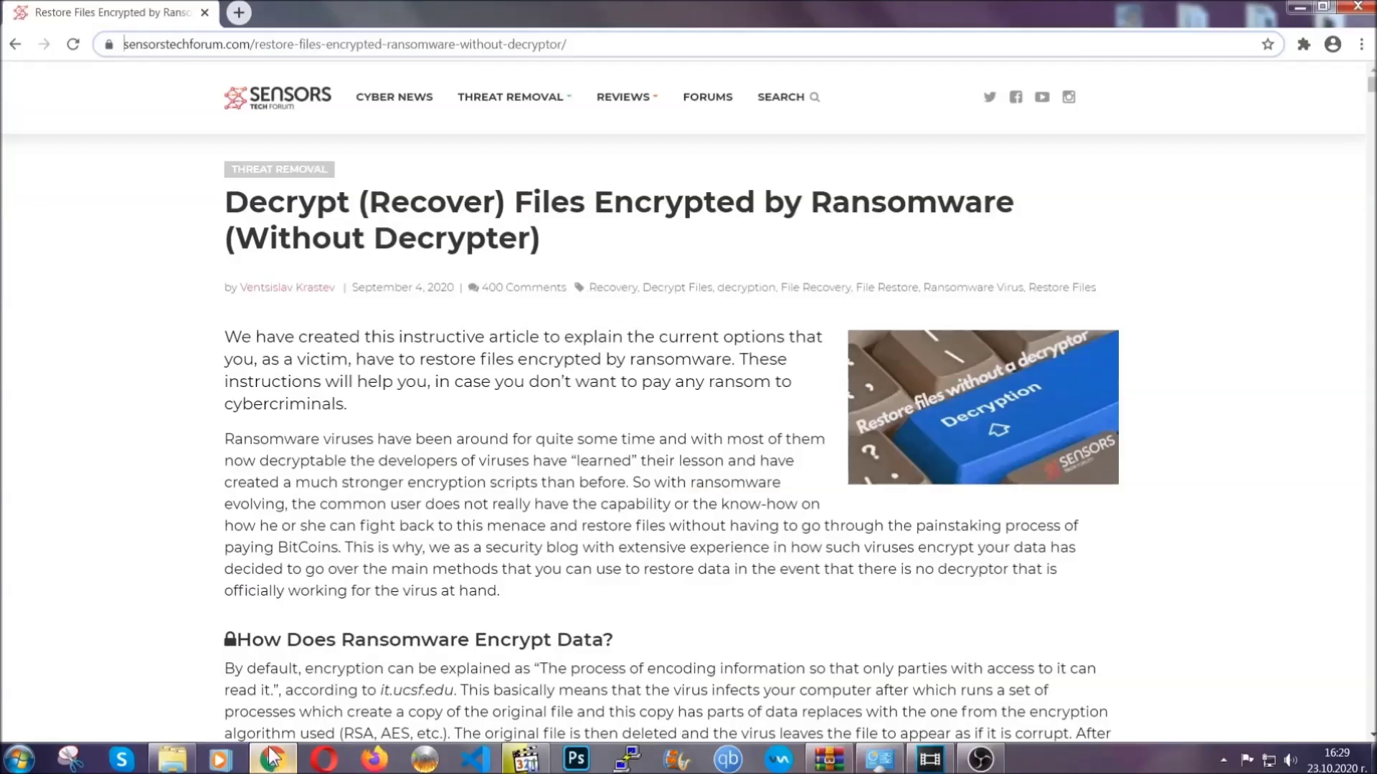
- Scroll the article down to the restore methods and expand 'Method 2 - Restore Data via Windows Backup'
drag(124, 44, 621, 51)
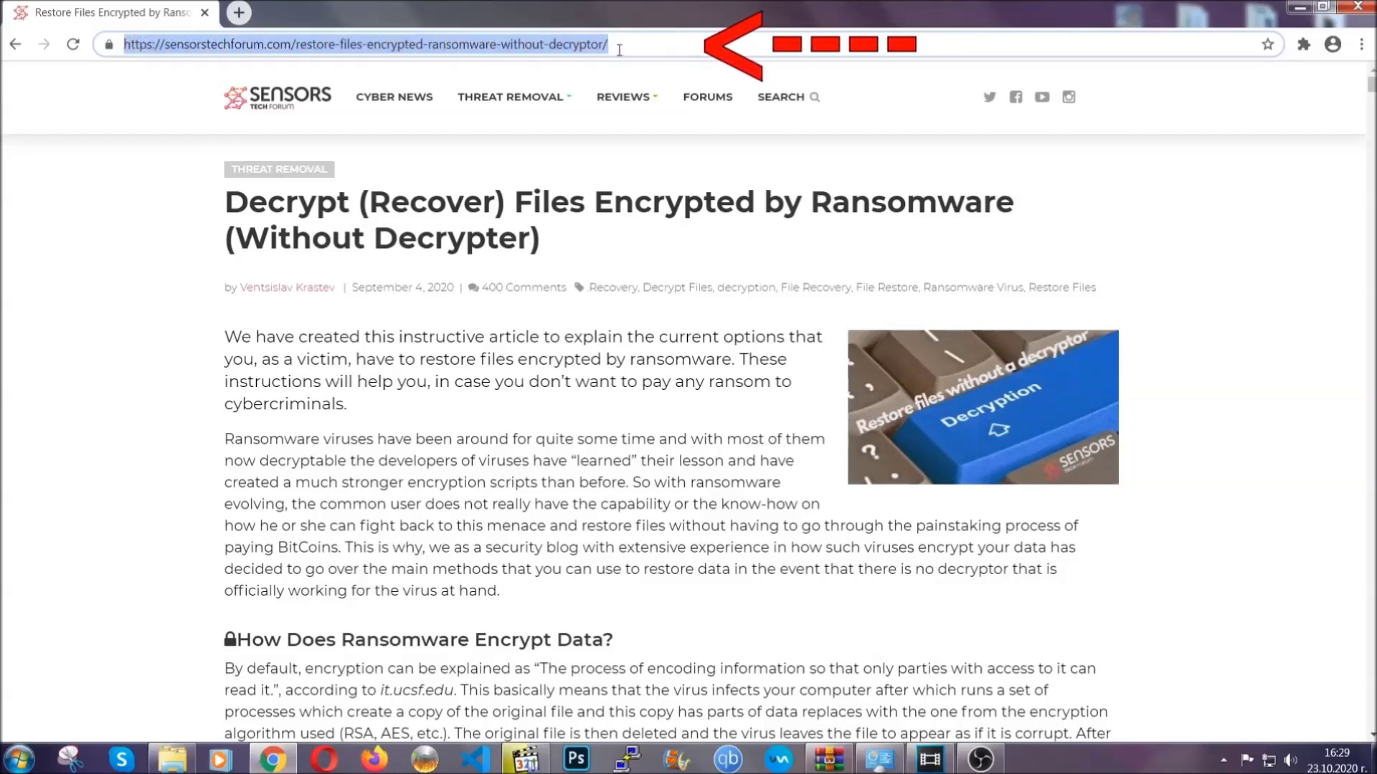
mouse_move(618, 128)
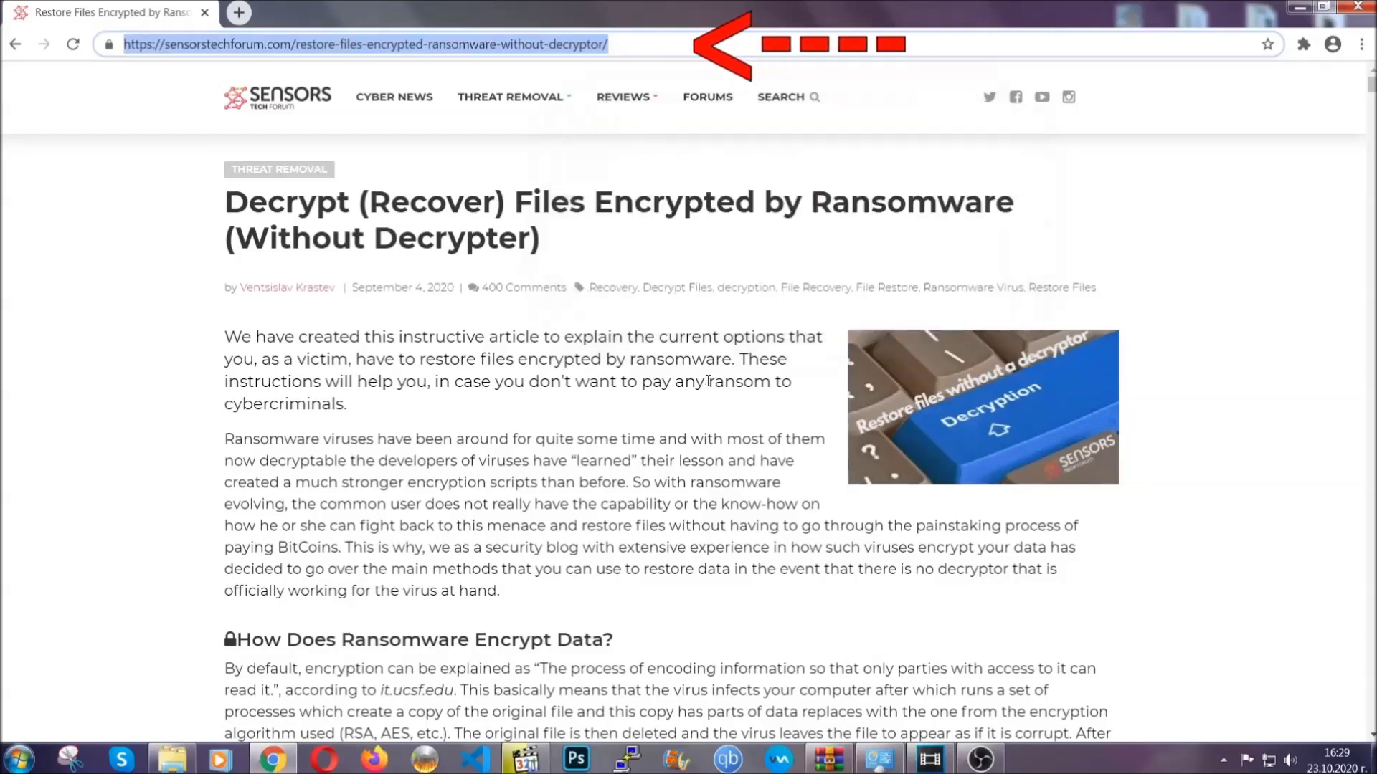
scroll(707, 391, down, 5)
scroll(708, 392, down, 6)
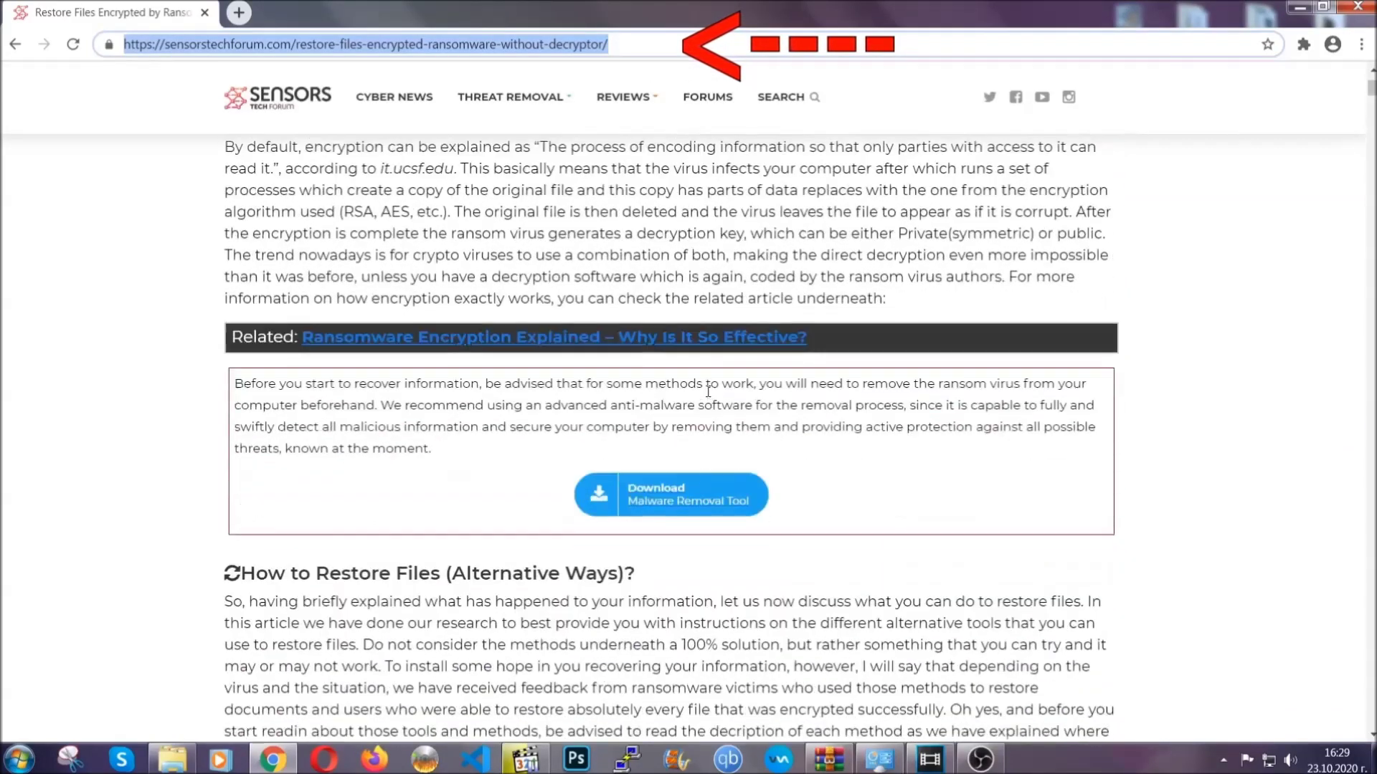
scroll(708, 392, down, 4)
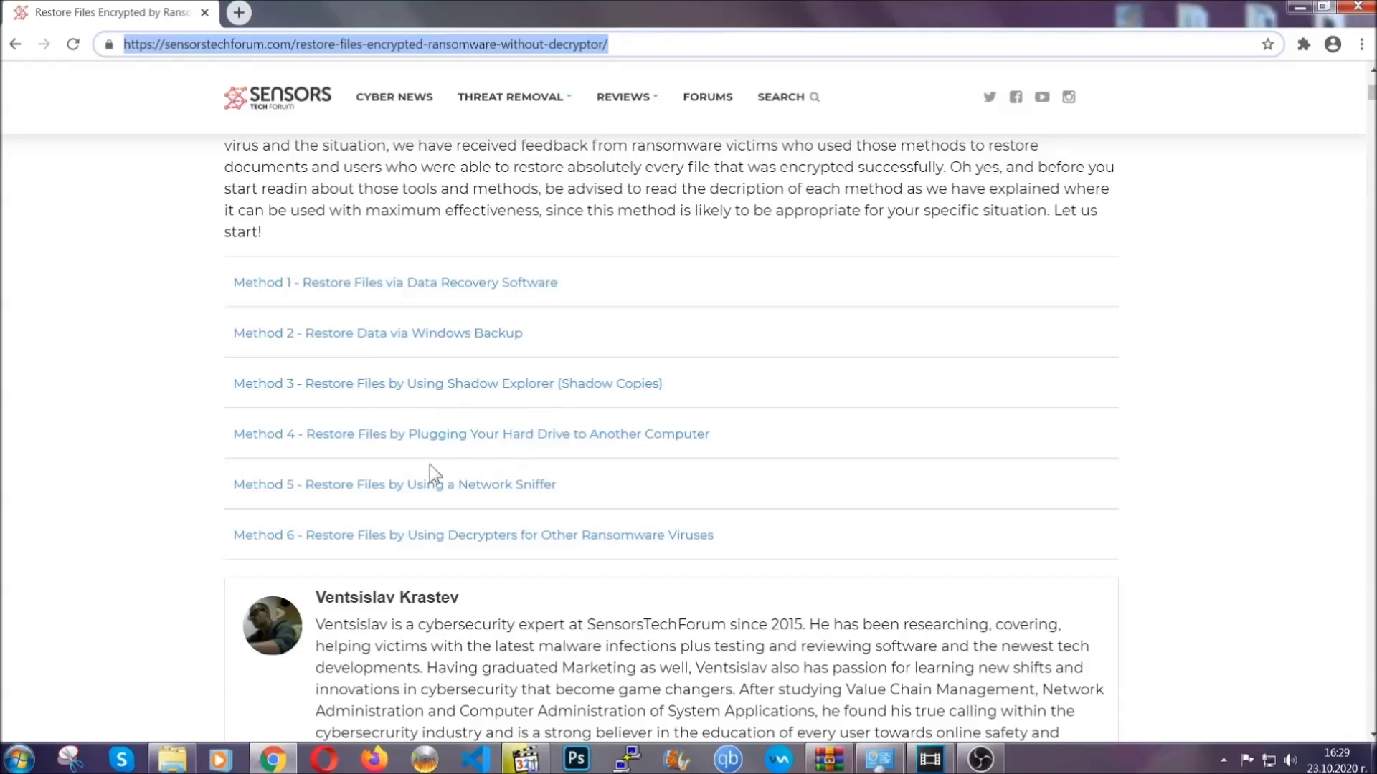
click(429, 332)
- Highlight the Windows Backup method's details table, then clear the selection
drag(397, 430, 484, 535)
click(489, 538)
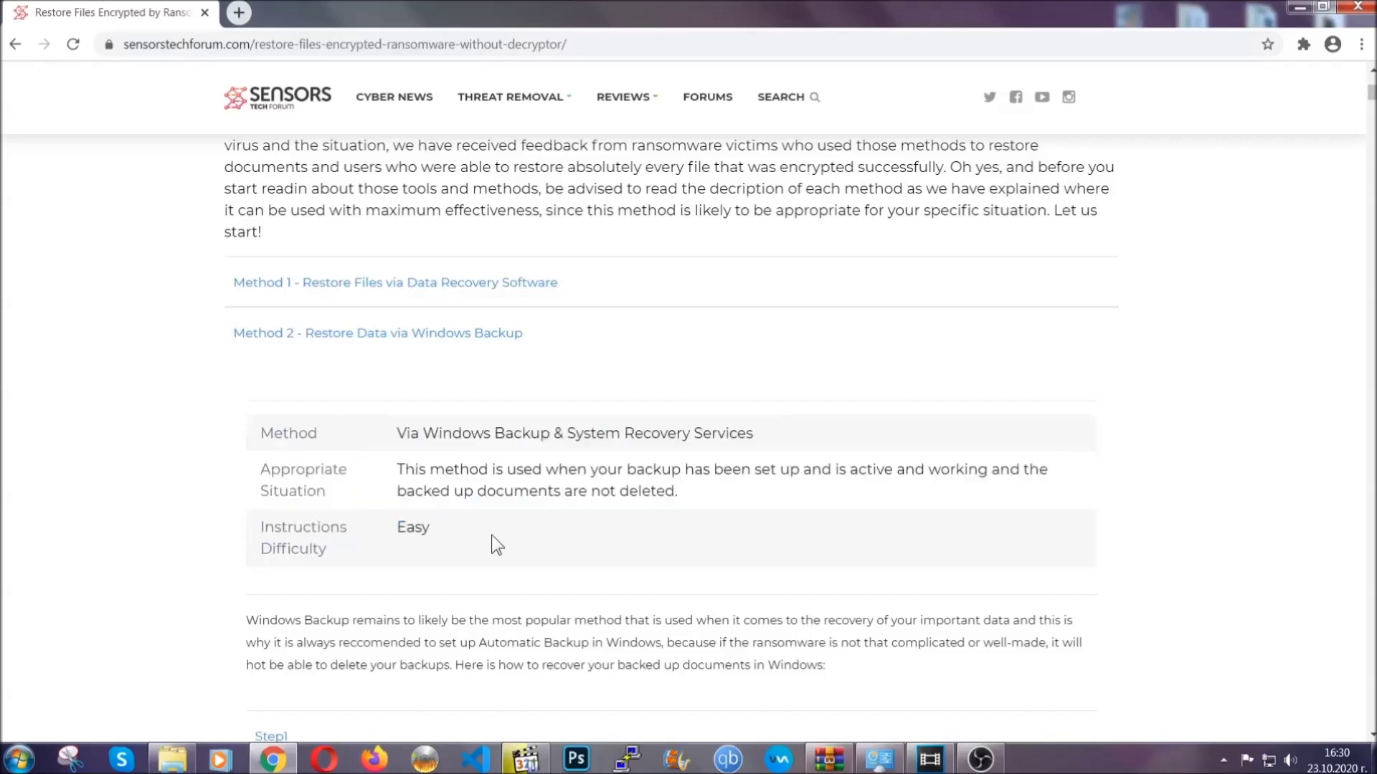
scroll(492, 534, down, 4)
scroll(492, 534, down, 1)
- Expand Step1, Step2 and Step3 of the Windows Backup restore instructions
click(286, 378)
scroll(645, 448, down, 5)
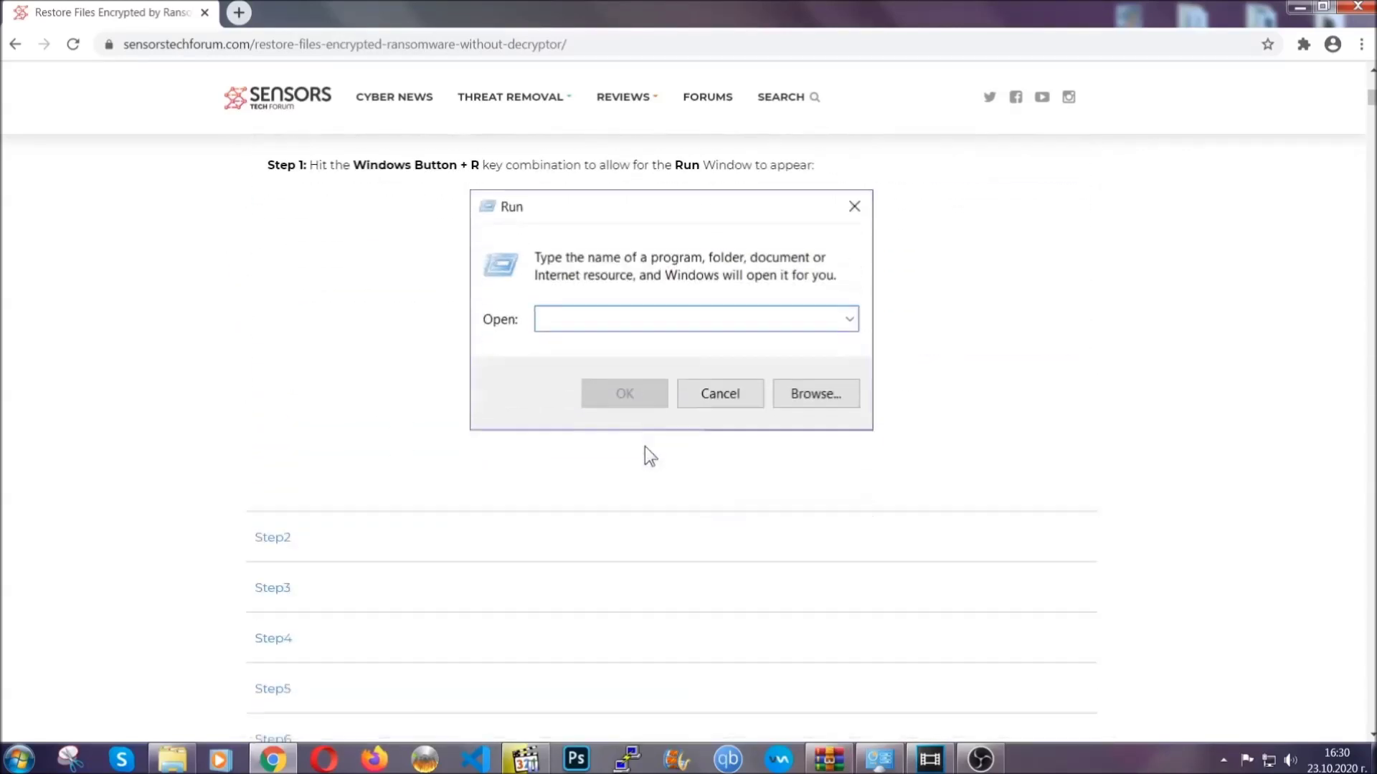
click(322, 449)
scroll(618, 454, down, 5)
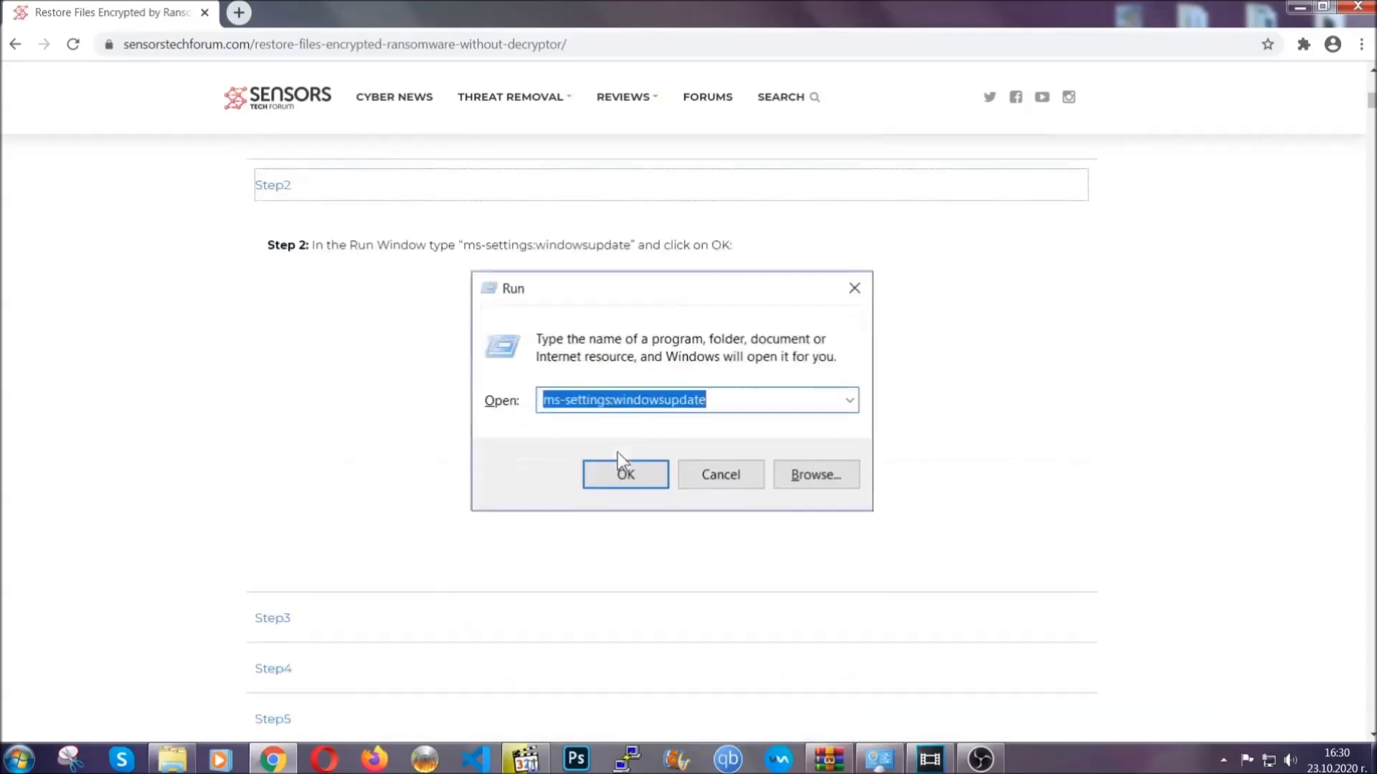
click(405, 520)
- Review the expanded steps and minimize Chrome to reveal the desktop
scroll(612, 491, down, 4)
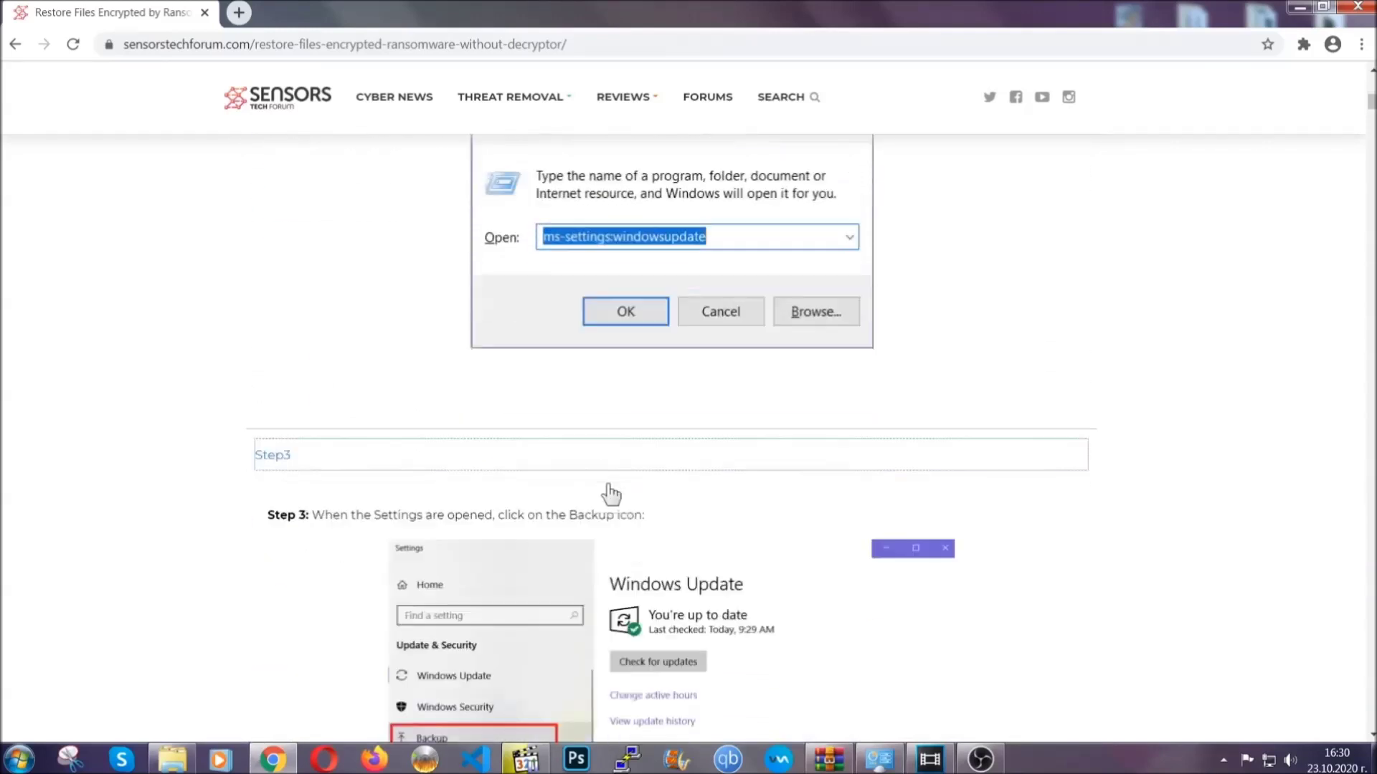
scroll(606, 488, down, 3)
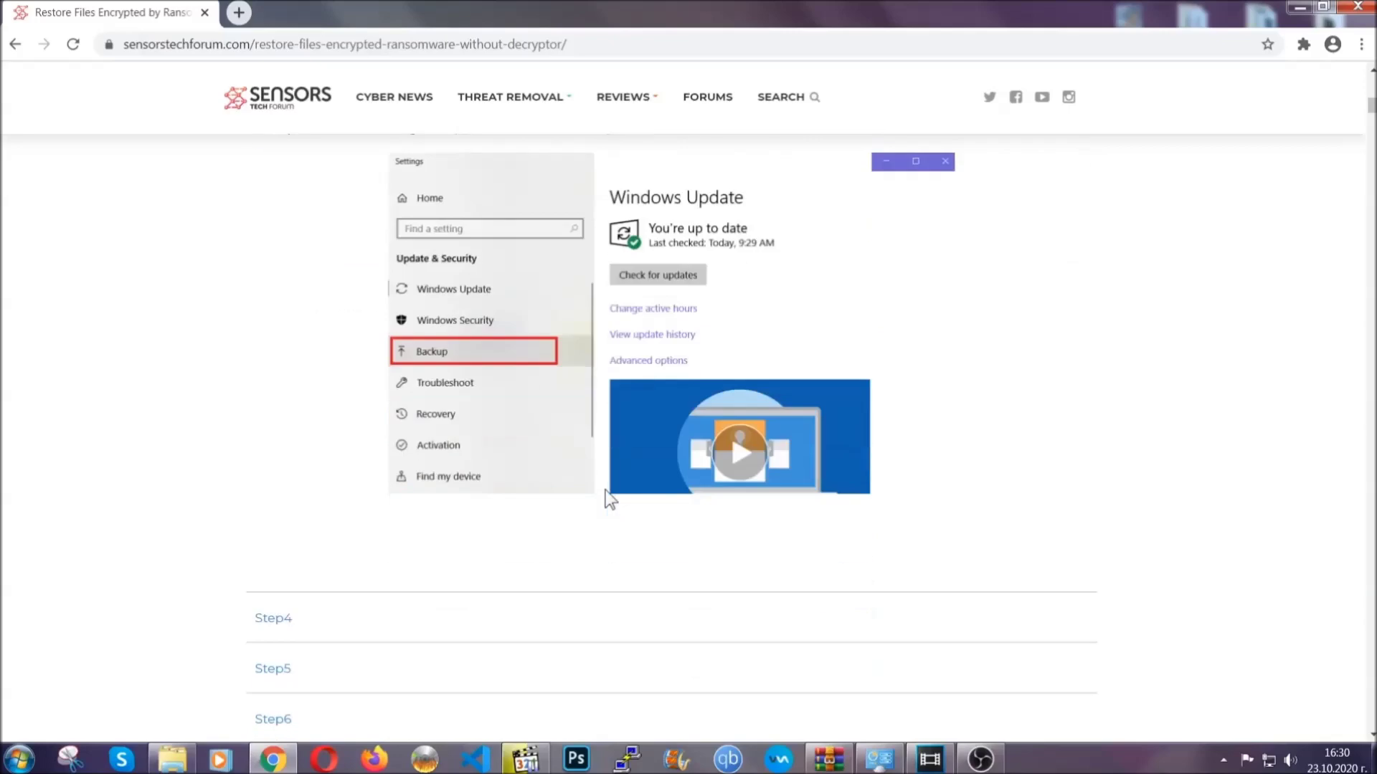
scroll(605, 490, down, 2)
scroll(605, 492, down, 9)
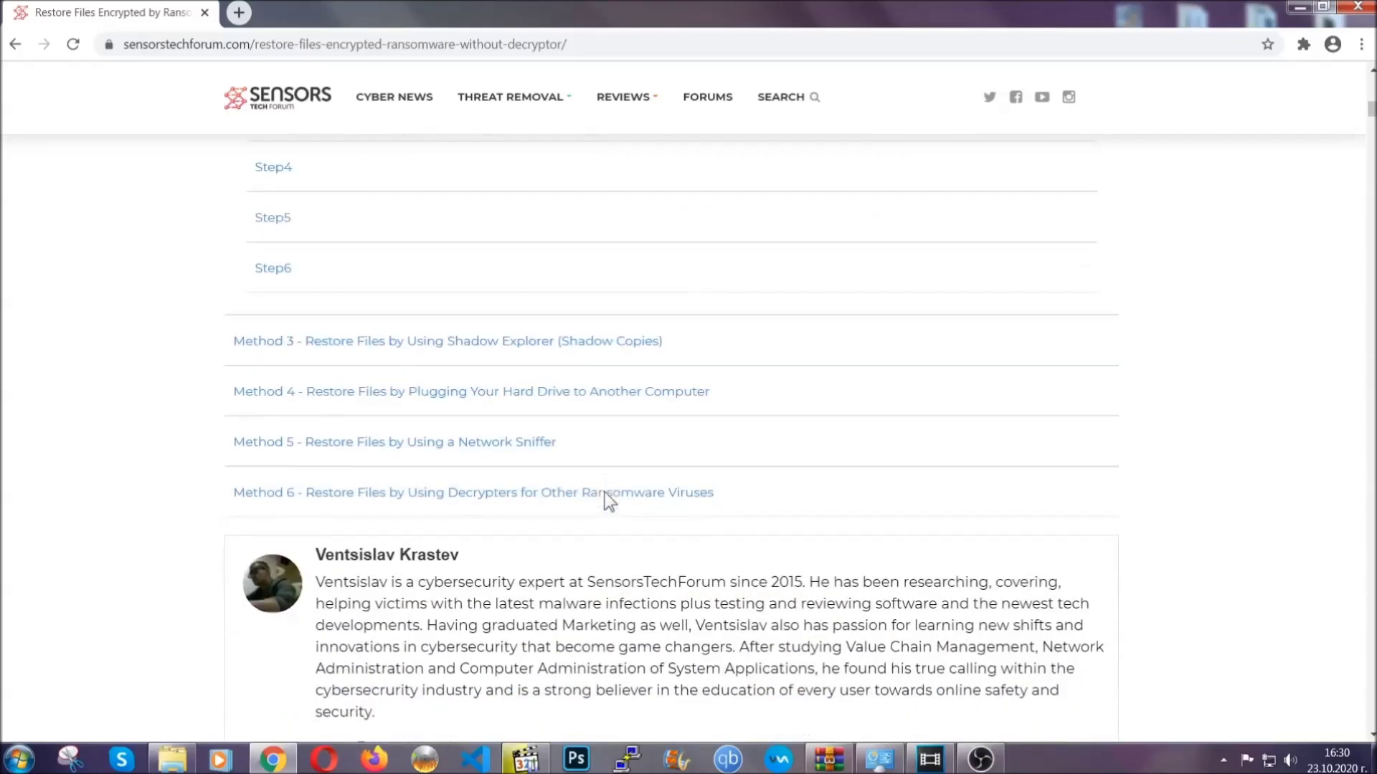
scroll(604, 492, up, 20)
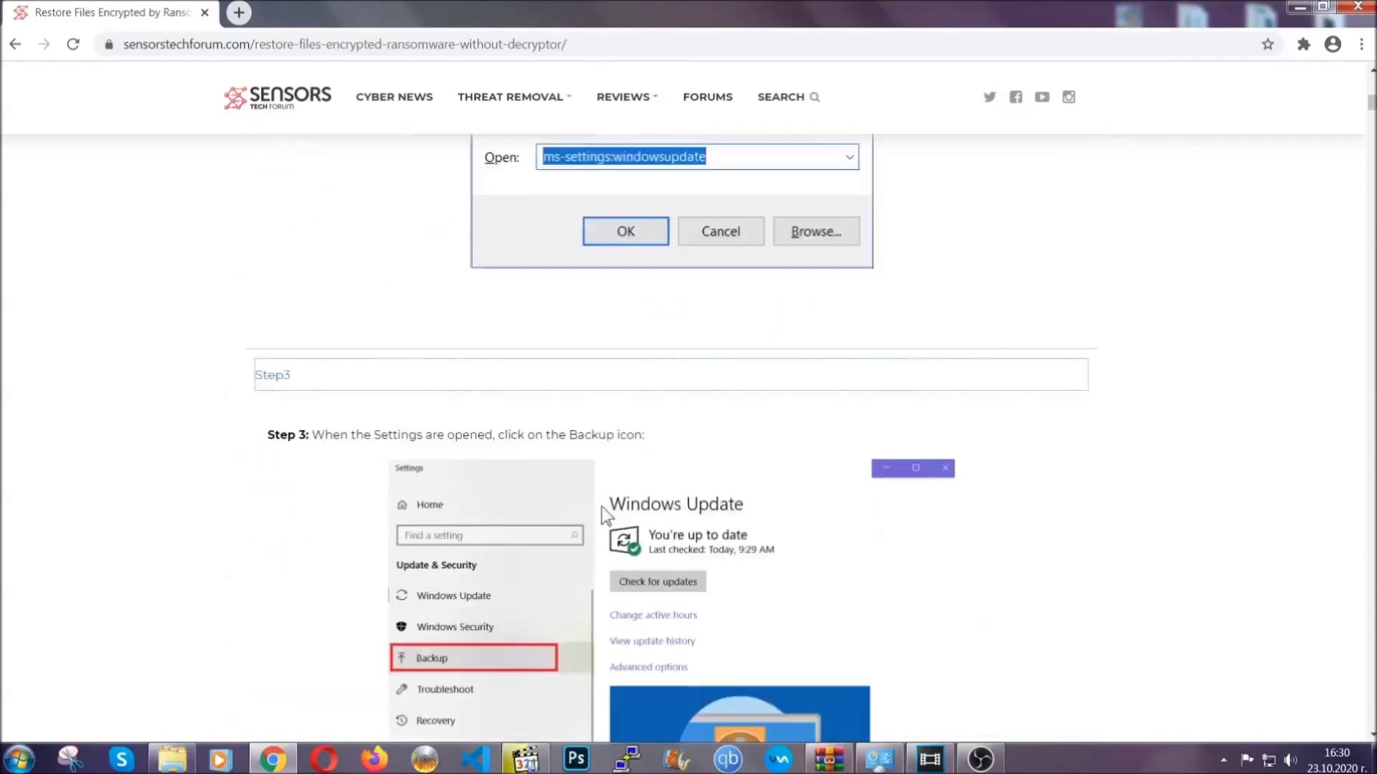
scroll(602, 514, up, 5)
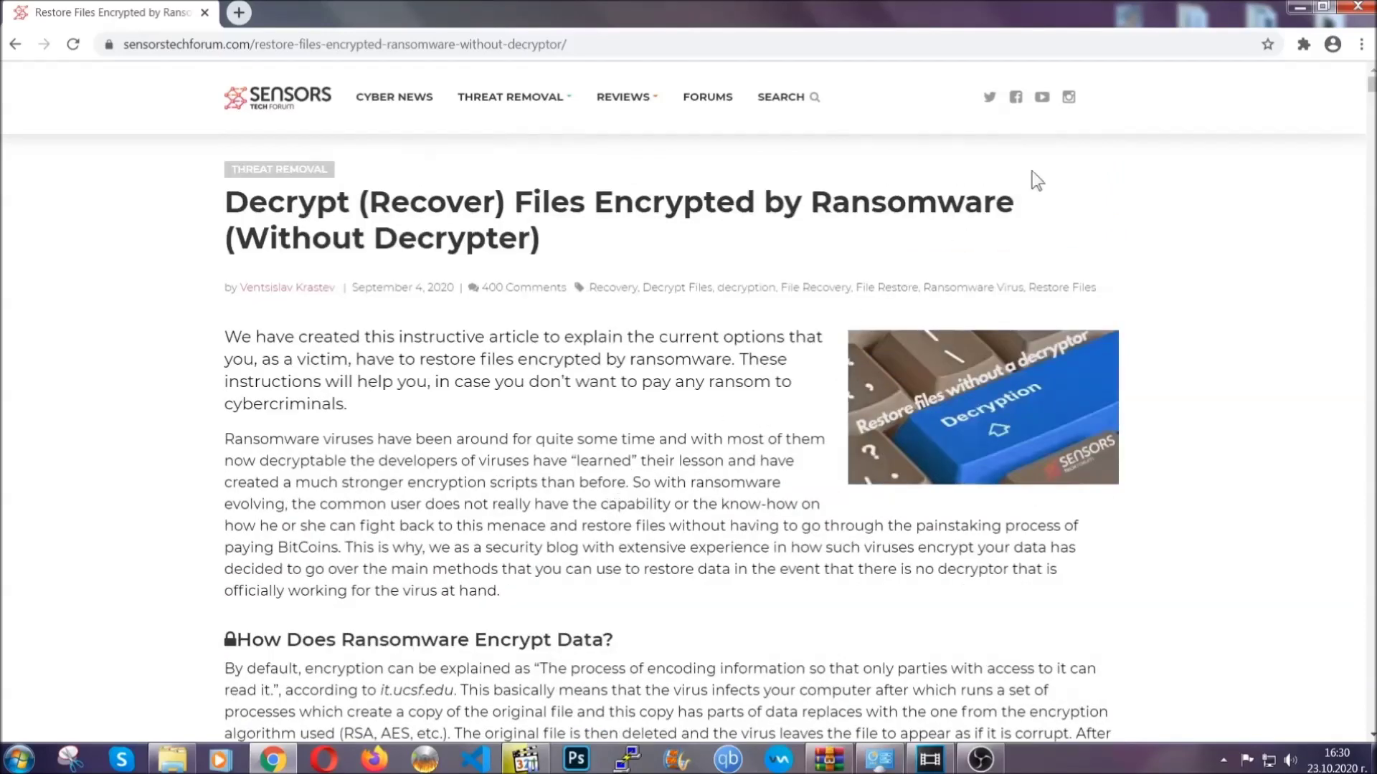
click(1298, 6)
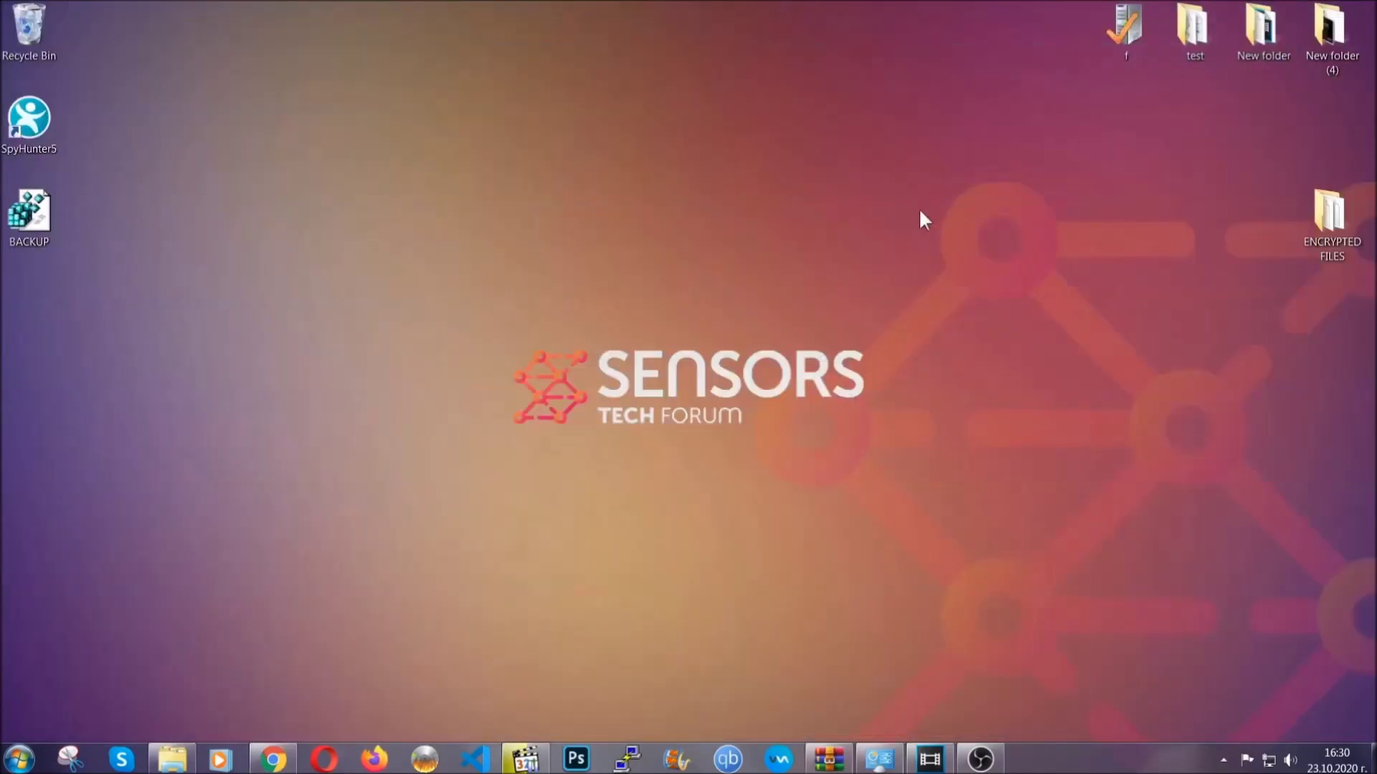